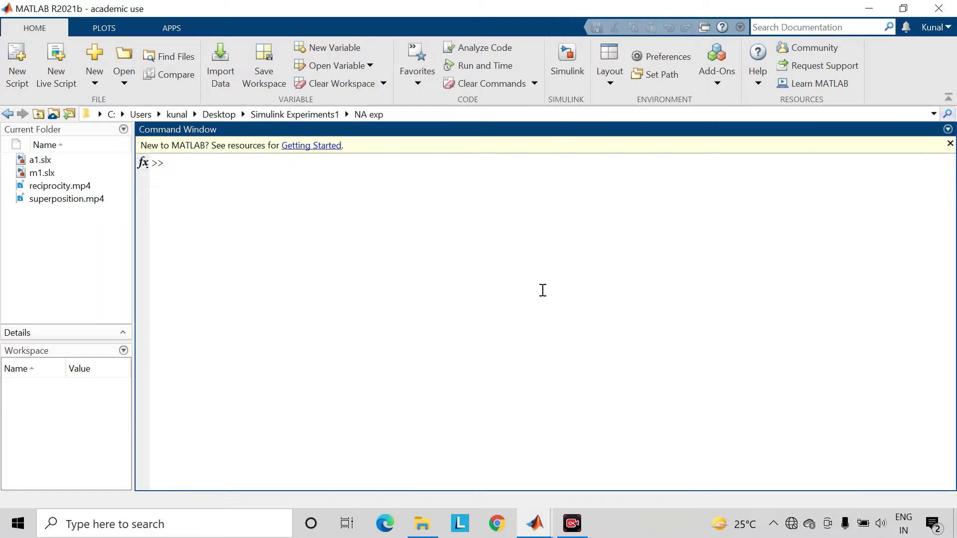
# Step: Create a blank model from the Simulink start page, maximize it, and save it as 'thevenin'
pyautogui.click(568, 60)
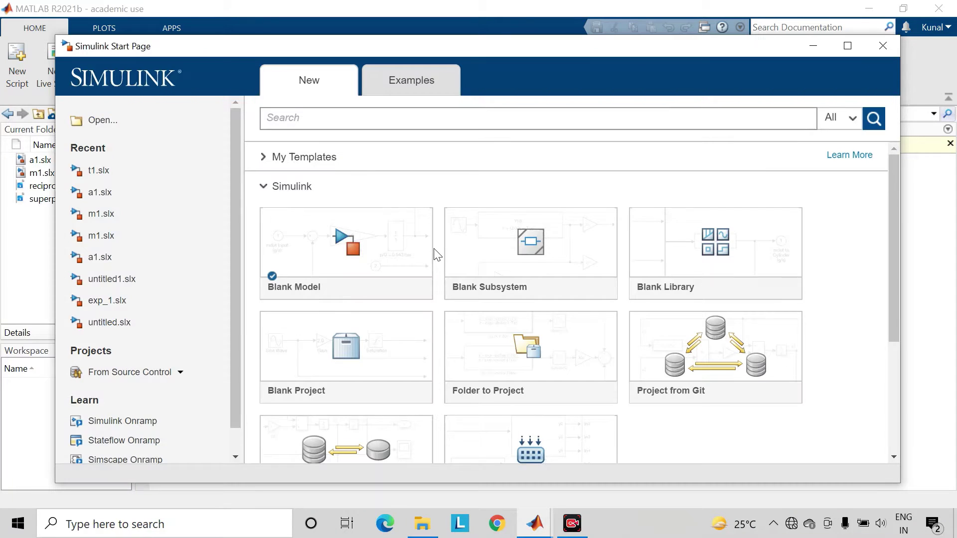
pyautogui.click(362, 238)
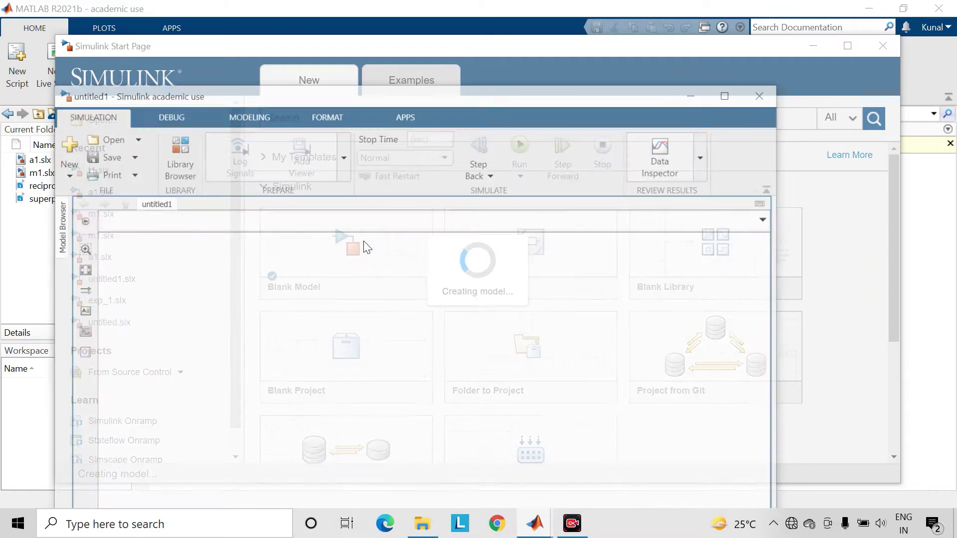
pyautogui.click(729, 92)
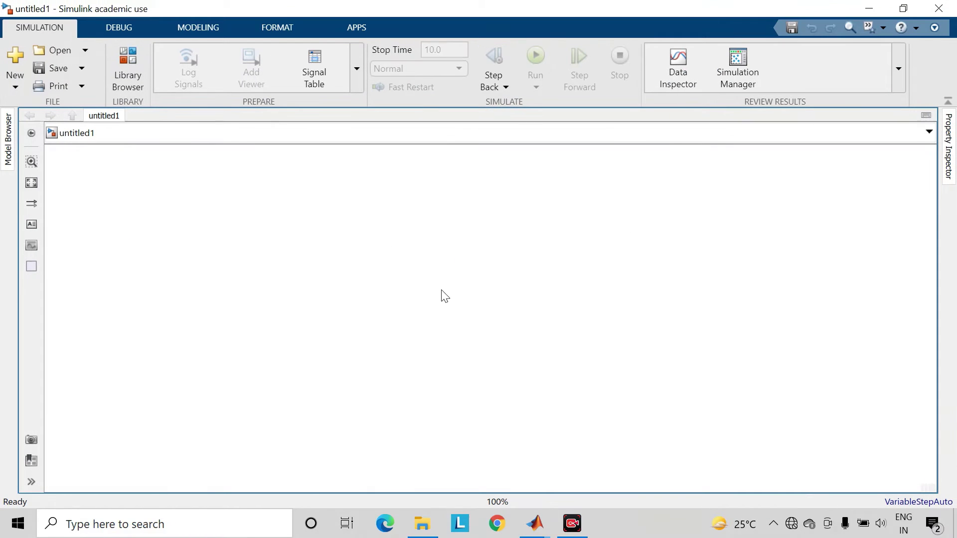
pyautogui.click(58, 69)
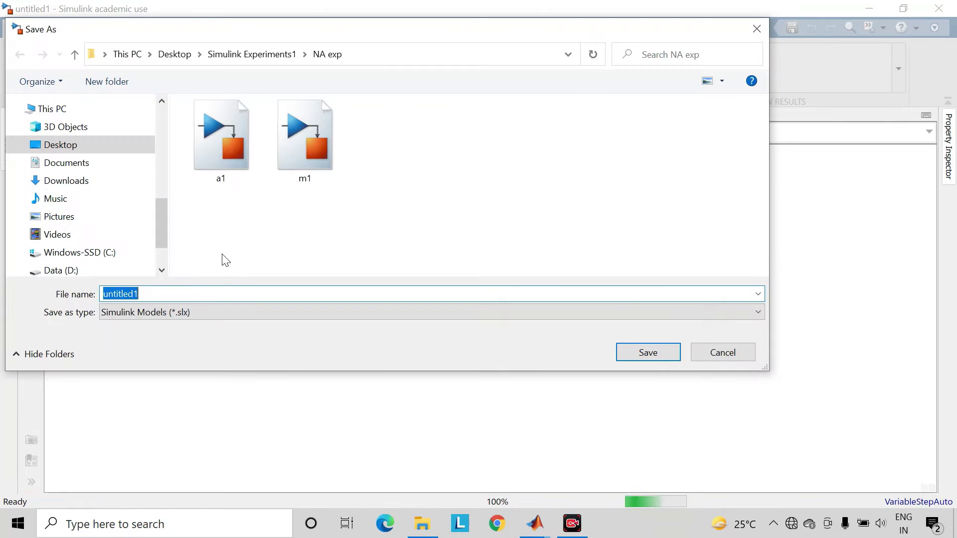
pyautogui.write('thevenin')
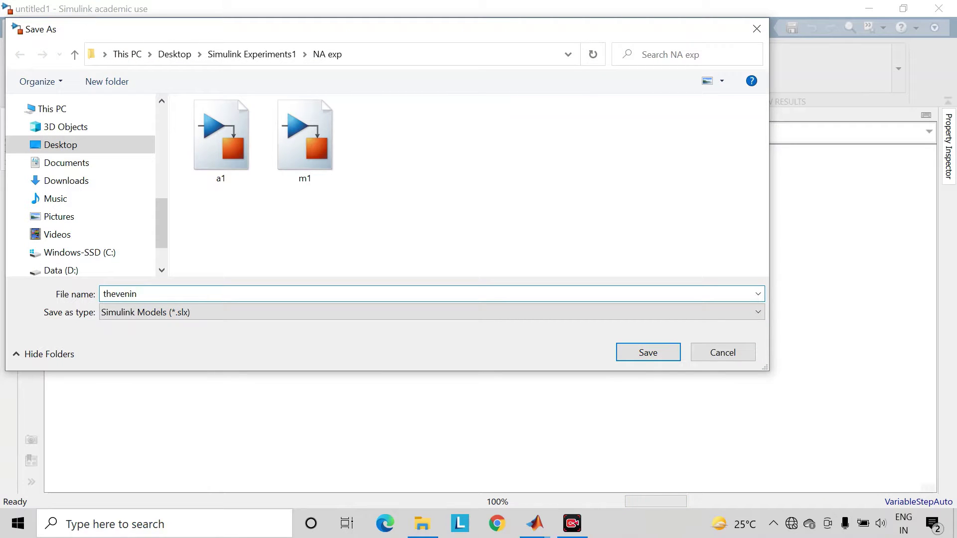
pyautogui.press('Return')
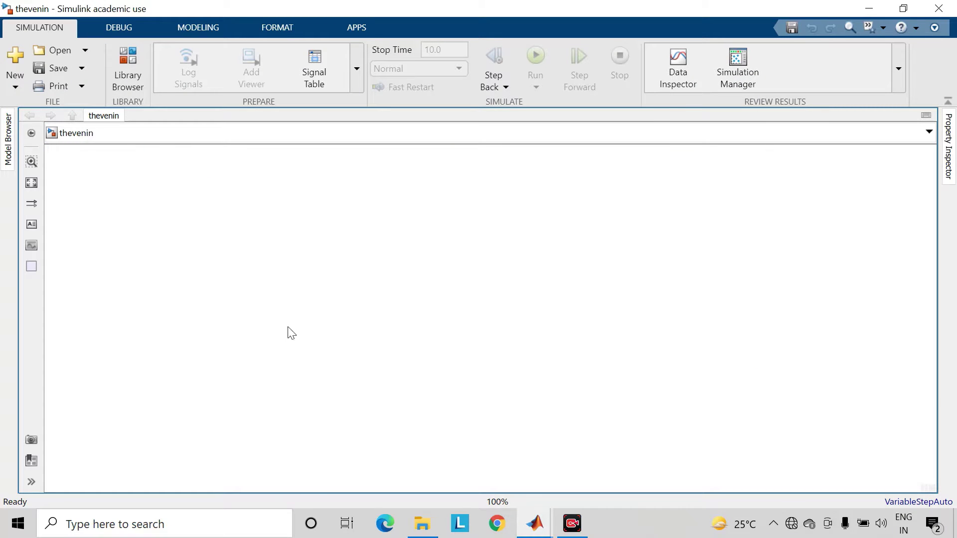
pyautogui.click(132, 61)
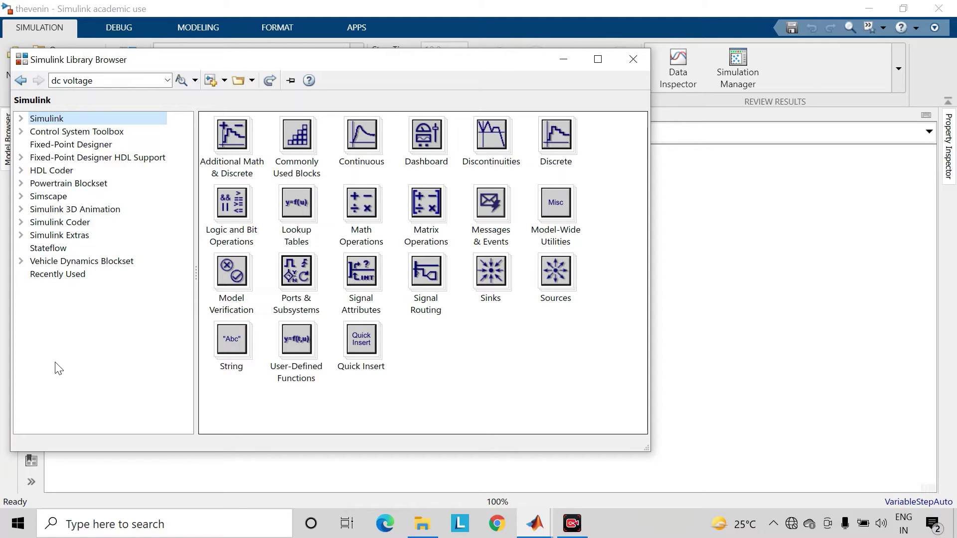
pyautogui.click(21, 196)
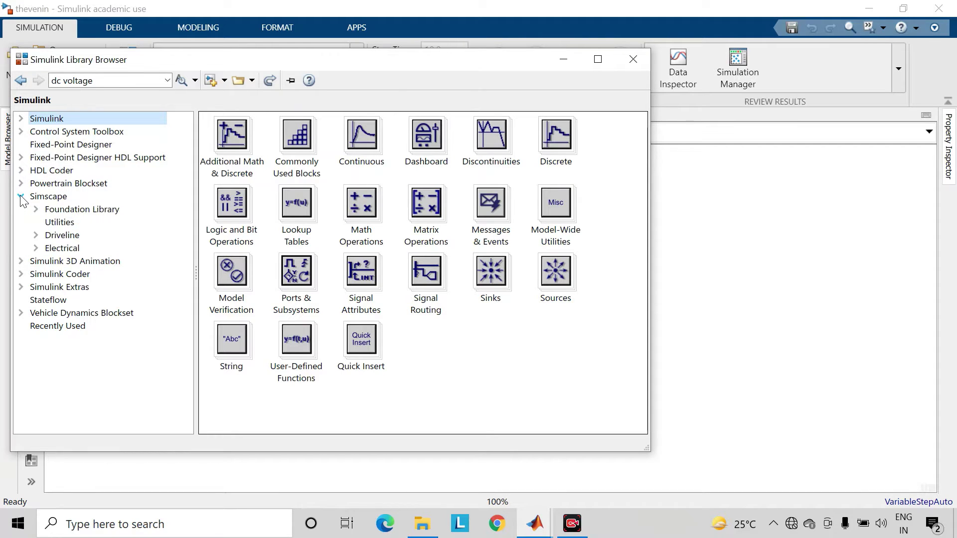
pyautogui.click(36, 248)
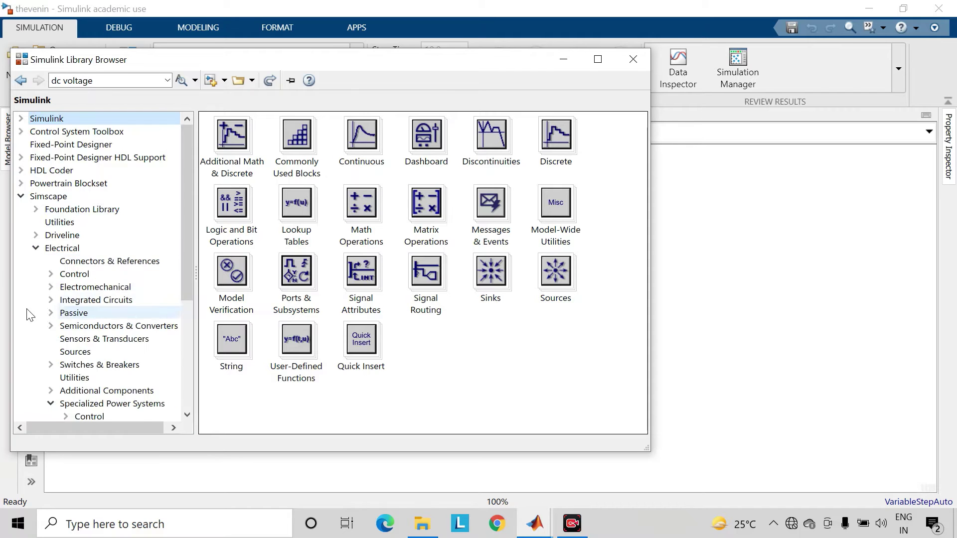
pyautogui.scroll(-2, 30, 314)
pyautogui.click(50, 330)
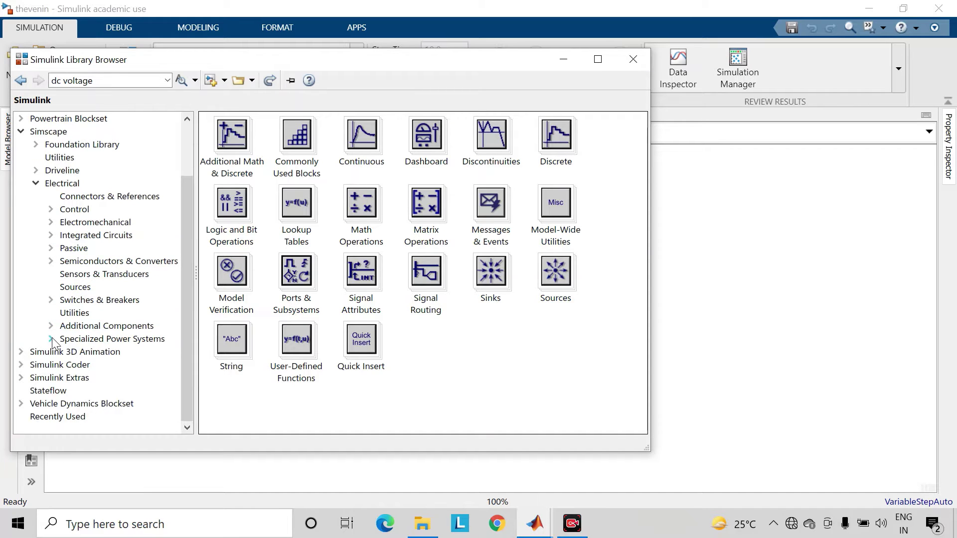
pyautogui.click(50, 339)
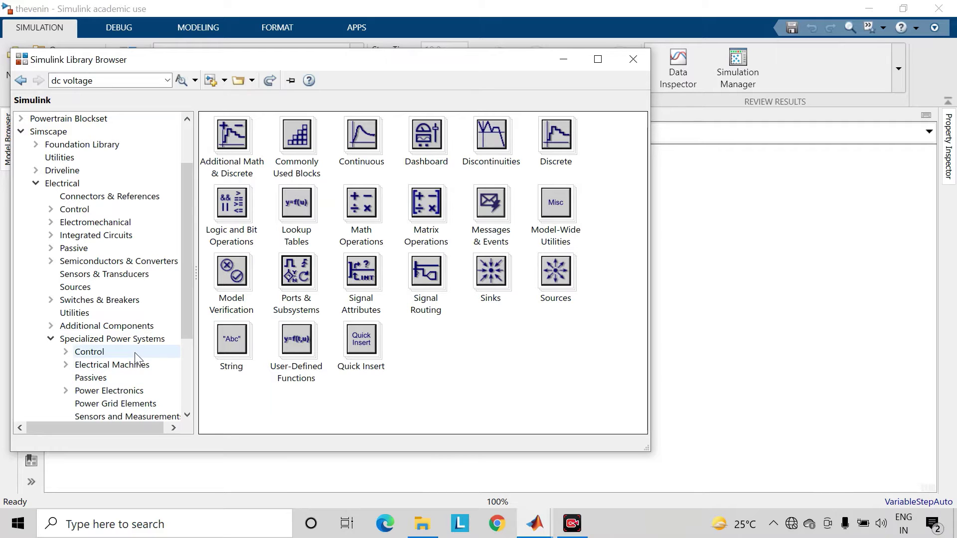
pyautogui.scroll(-2, 92, 328)
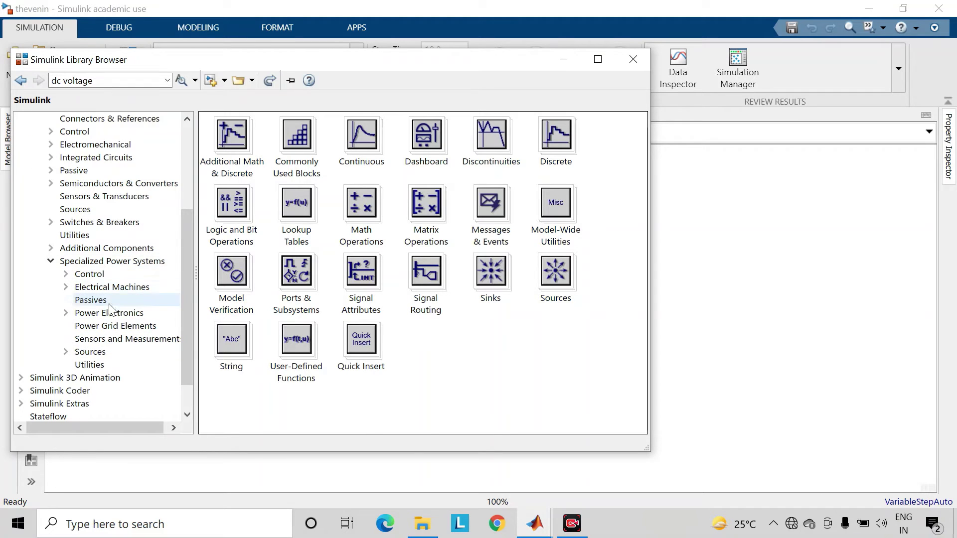
pyautogui.click(120, 288)
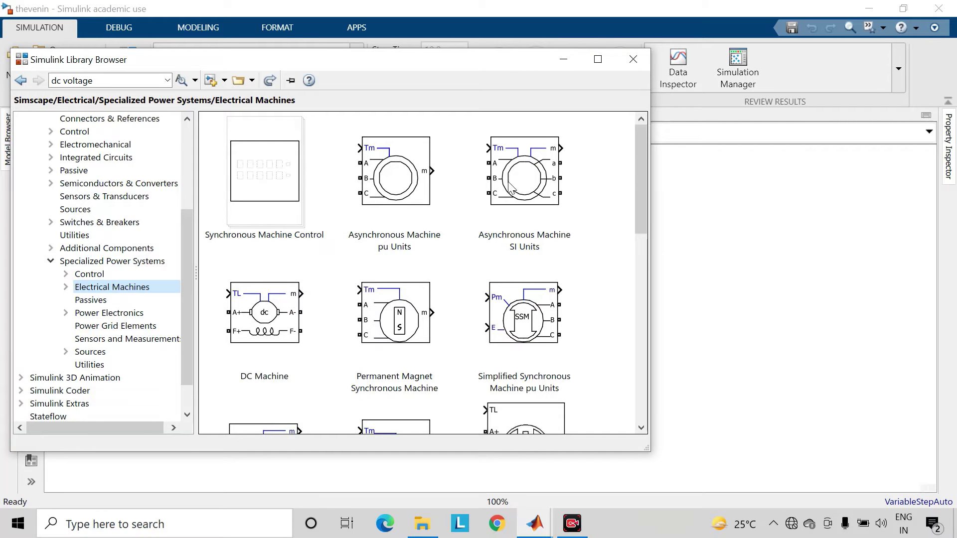
pyautogui.click(632, 60)
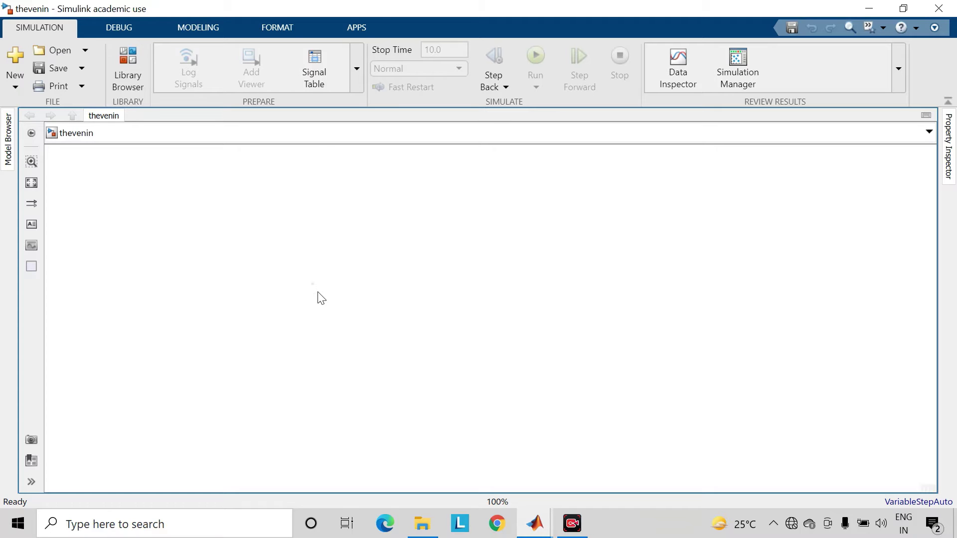
# Step: Insert a DC Voltage Source, replace its 100 V amplitude with 15, and move it left
pyautogui.doubleClick(321, 297)
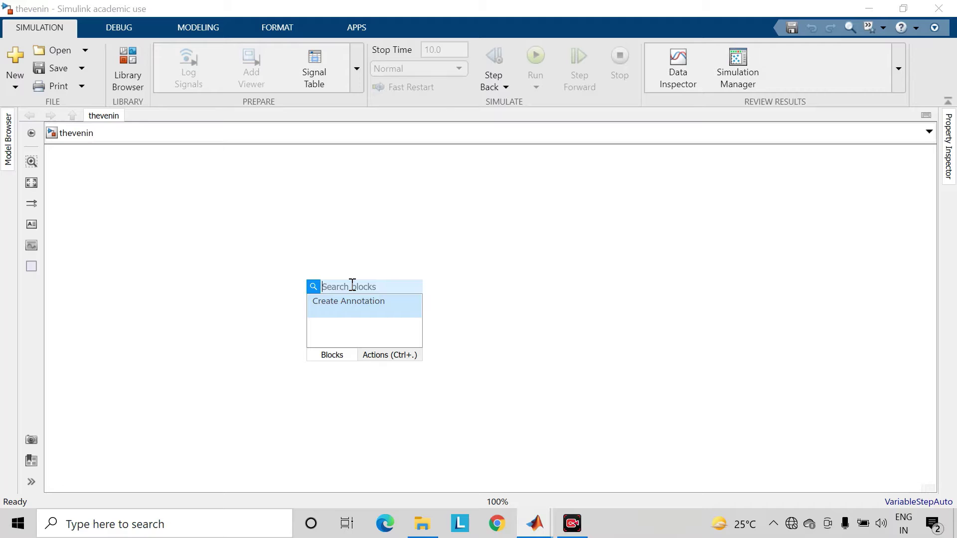
pyautogui.write('dc')
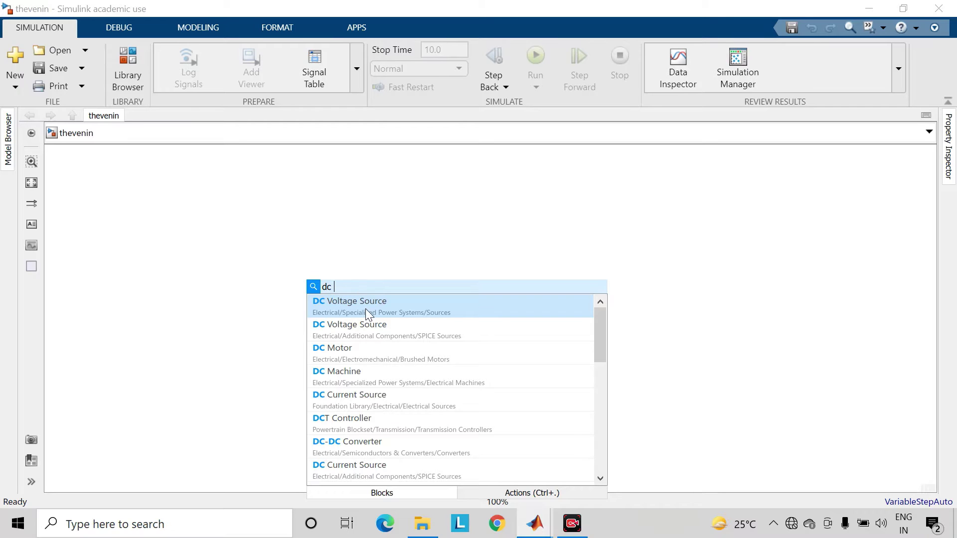
pyautogui.click(405, 309)
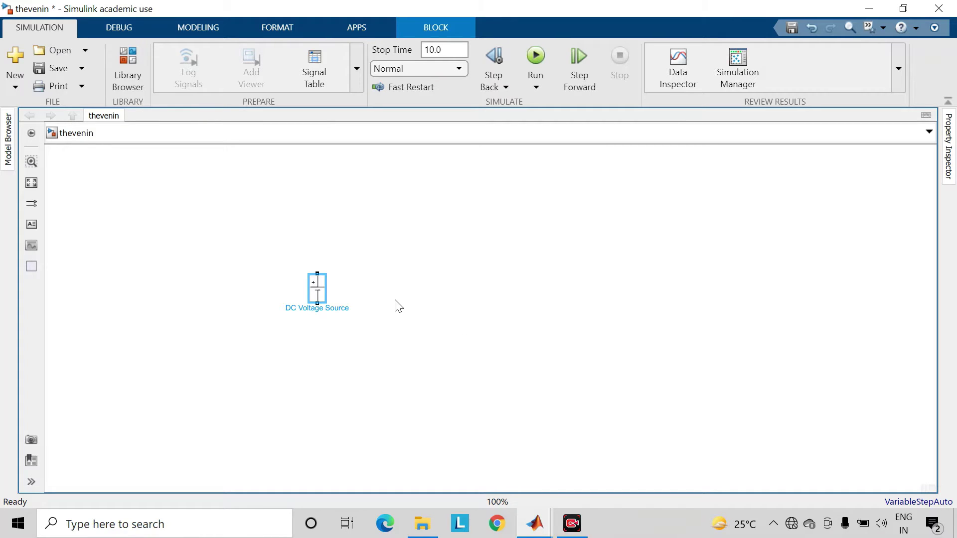
pyautogui.doubleClick(318, 287)
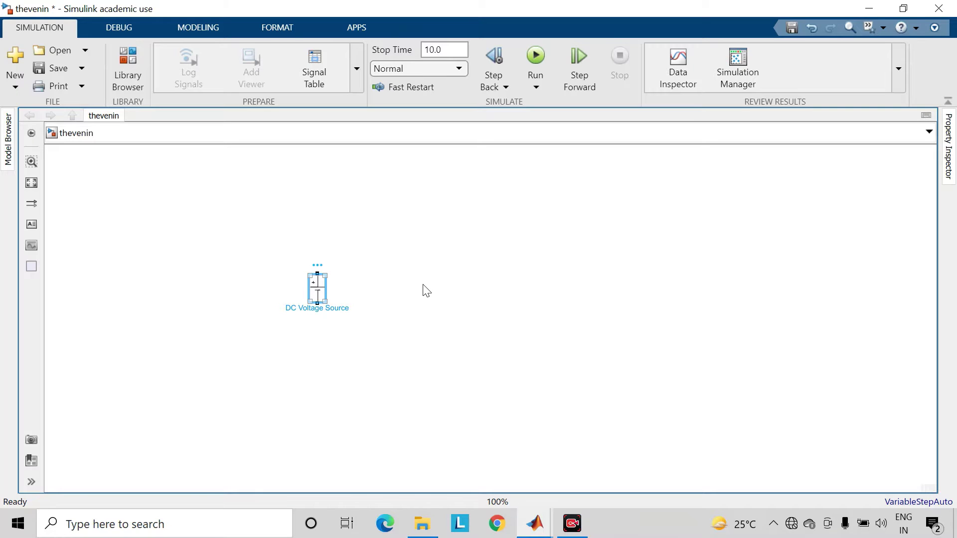
pyautogui.click(375, 289)
pyautogui.doubleClick(376, 290)
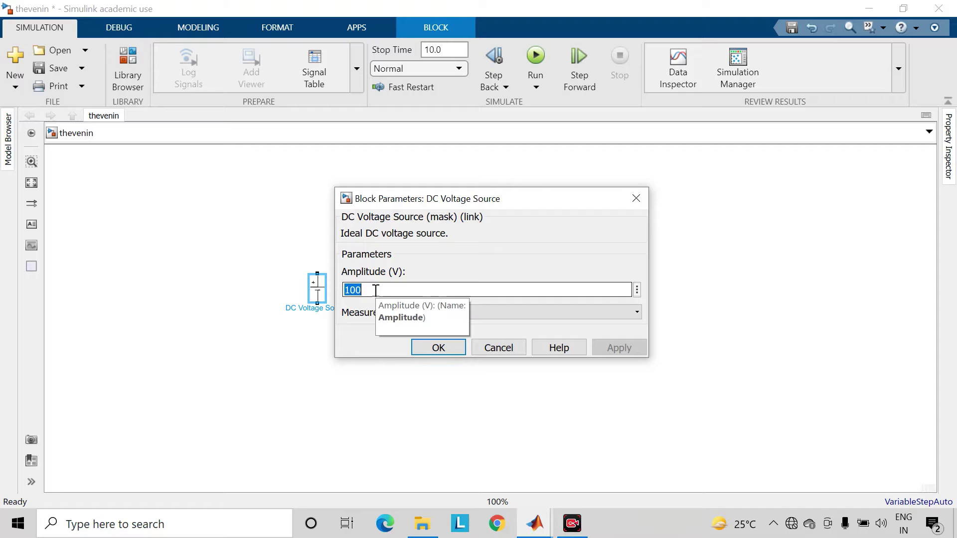
pyautogui.write('15')
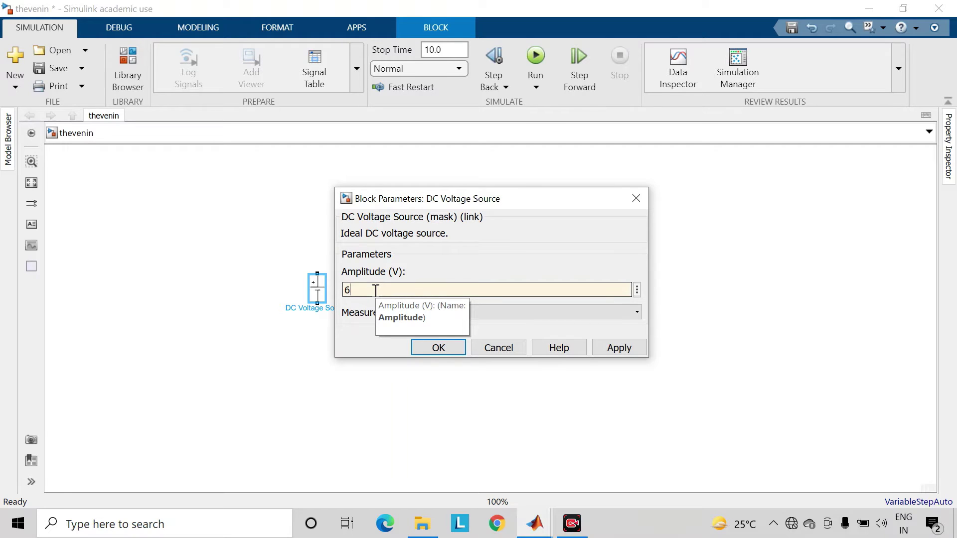
pyautogui.press('Return')
pyautogui.moveTo(317, 293); pyautogui.dragTo(172, 301)
# Step: Insert a Series RLC Branch block beside the source
pyautogui.click(280, 293)
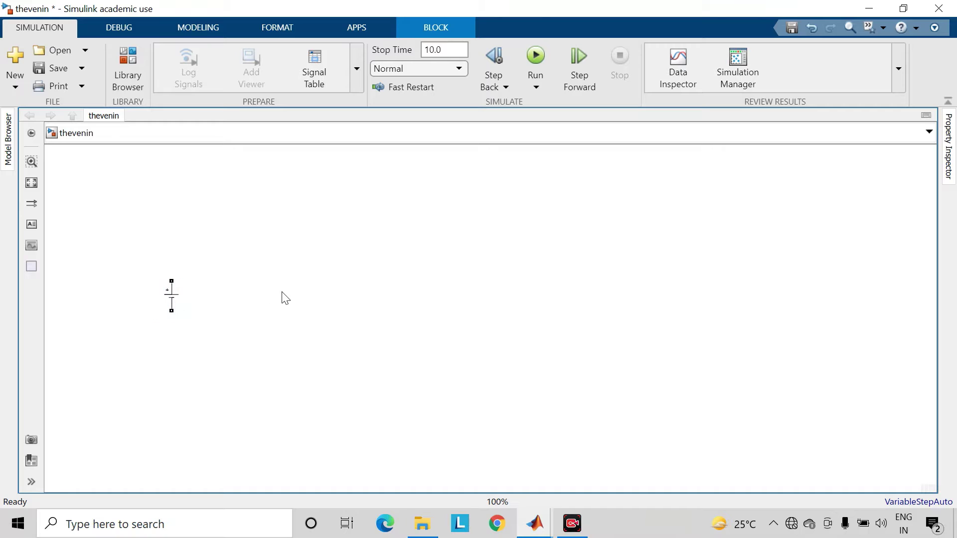
pyautogui.doubleClick(314, 221)
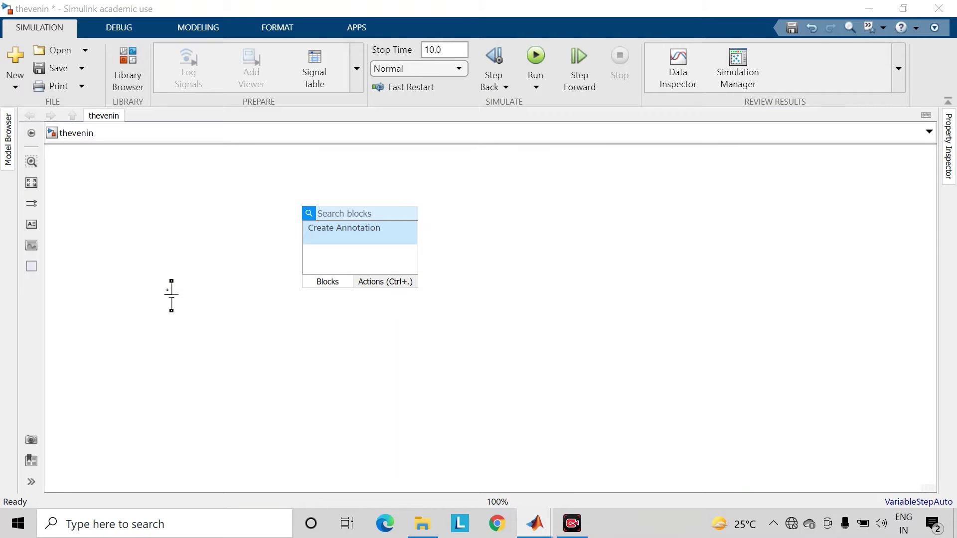
pyautogui.write('seri')
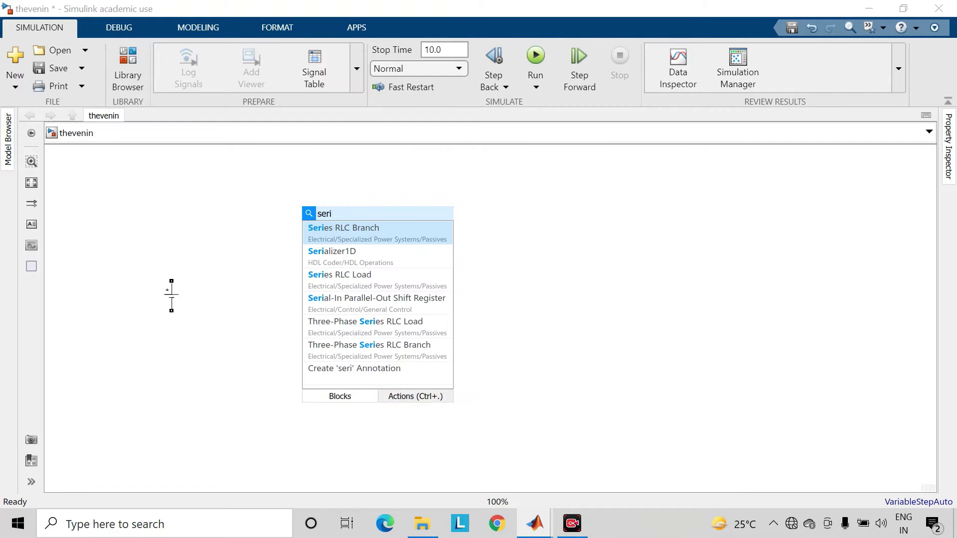
pyautogui.click(407, 238)
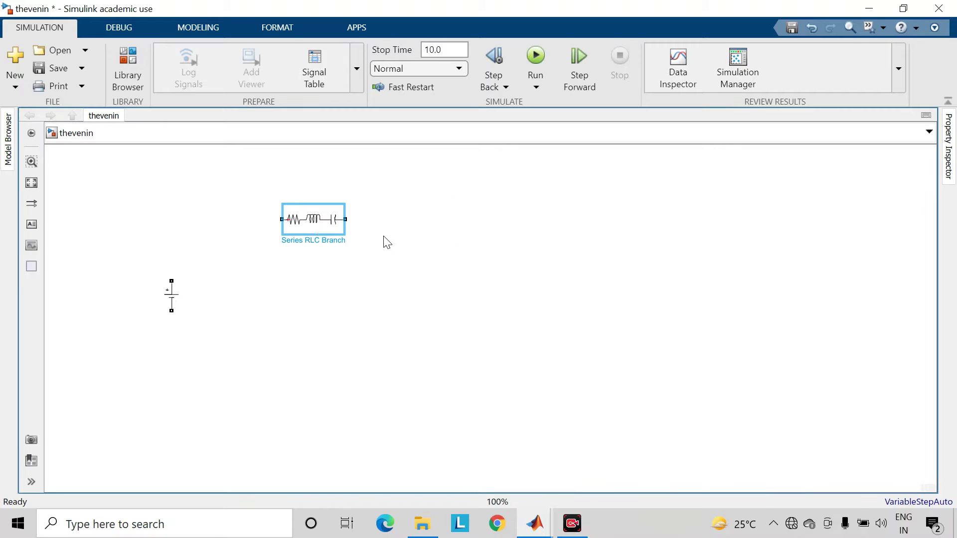
pyautogui.click(414, 297)
# Step: Set the branch type to R with a resistance of 4 ohms
pyautogui.doubleClick(314, 219)
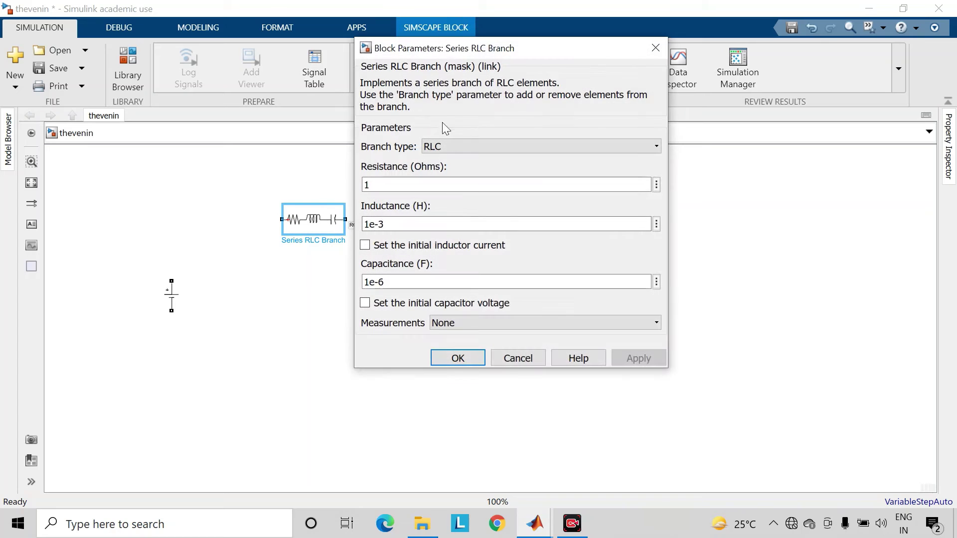
pyautogui.click(456, 147)
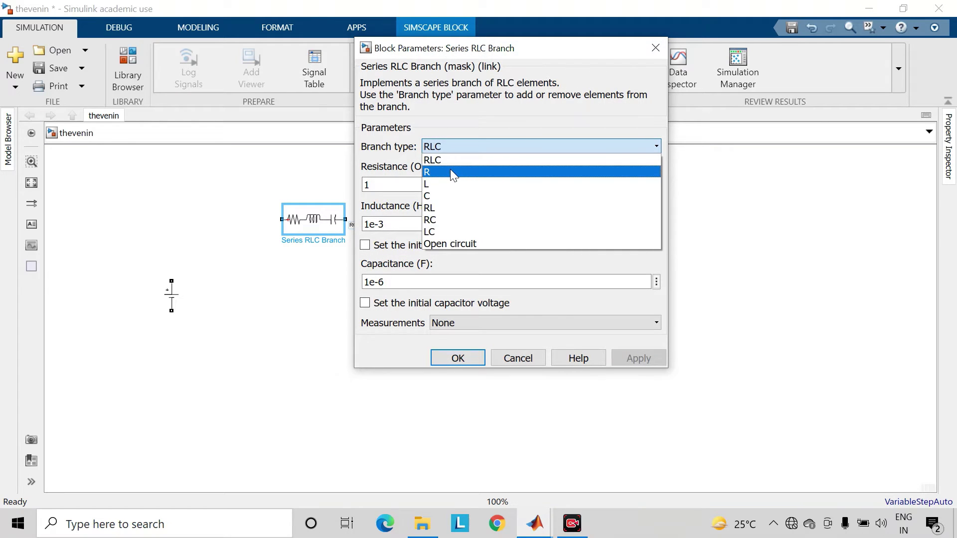
pyautogui.click(451, 171)
pyautogui.doubleClick(398, 186)
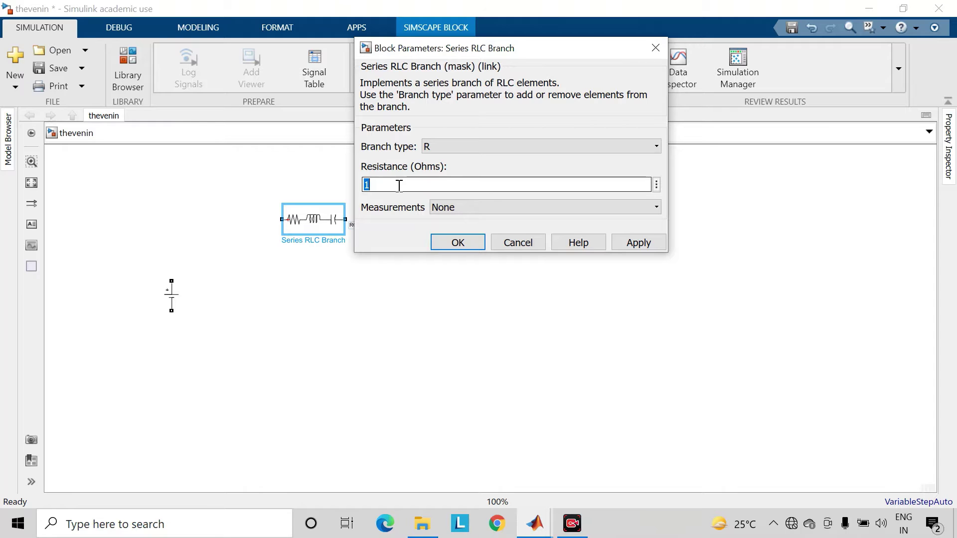
pyautogui.write('4')
pyautogui.press('Return')
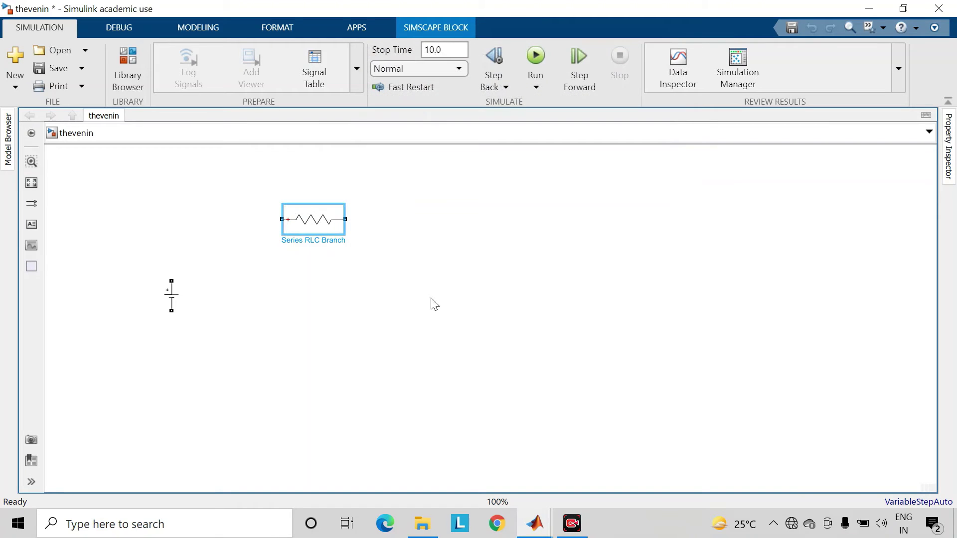
# Step: Shift the resistor left and wire the source's positive terminal to it
pyautogui.moveTo(325, 220); pyautogui.dragTo(268, 220)
pyautogui.click(288, 282)
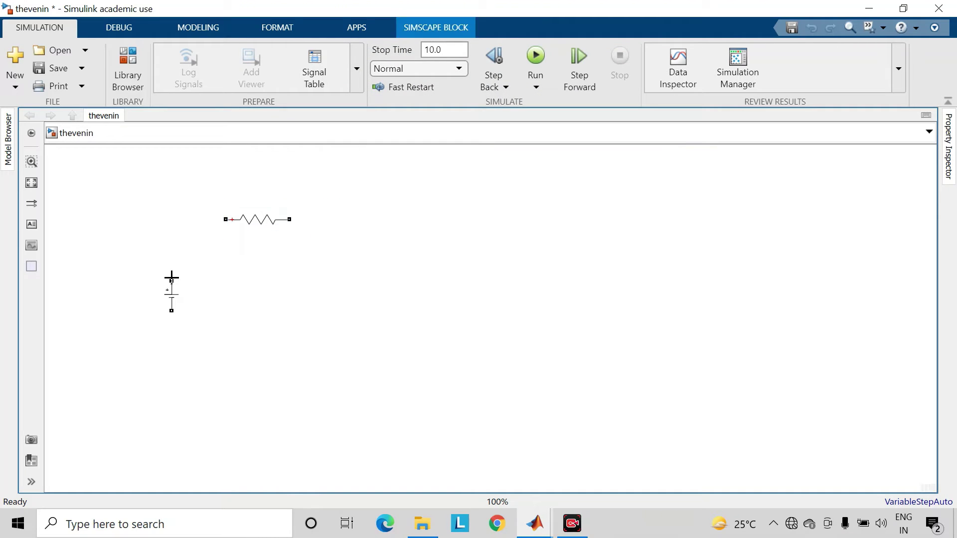
pyautogui.moveTo(171, 280)
pyautogui.mouseDown()
pyautogui.moveTo(181, 218)
pyautogui.moveTo(242, 217)
pyautogui.mouseUp()
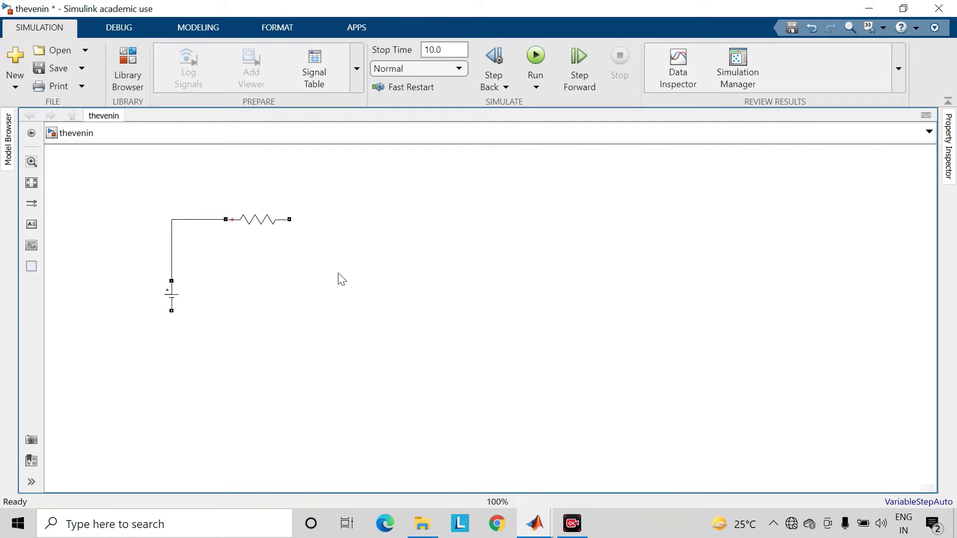
# Step: Paste two copies of the resistor, one far right and one lower in the middle
pyautogui.click(259, 219)
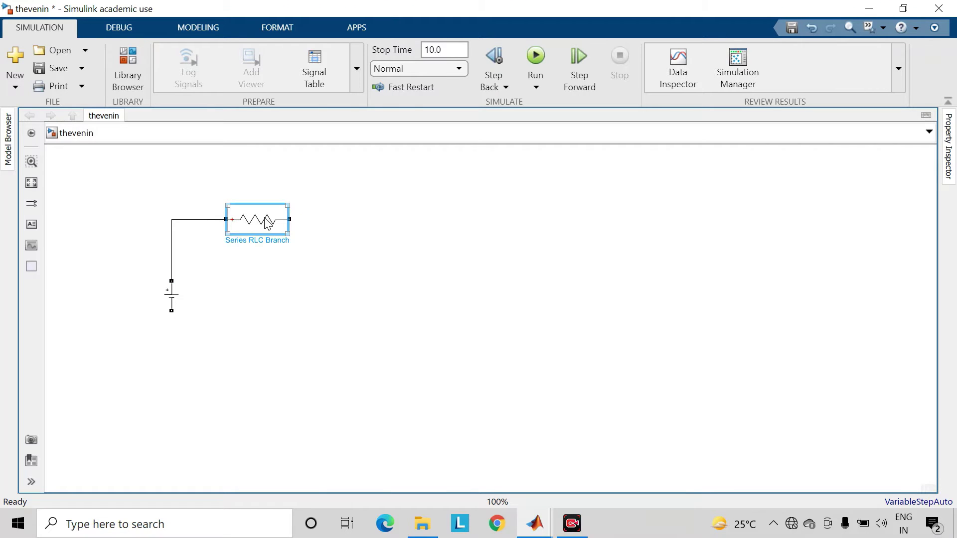
pyautogui.hotkey('ctrl', 'c')
pyautogui.hotkey('ctrl', 'v')
pyautogui.moveTo(294, 199); pyautogui.dragTo(568, 207)
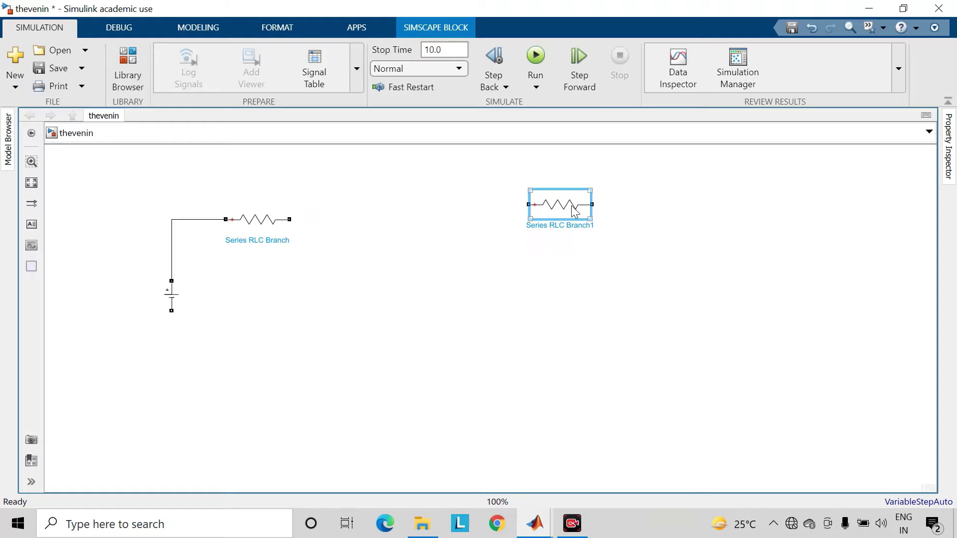
pyautogui.hotkey('ctrl', 'v')
pyautogui.moveTo(518, 242); pyautogui.dragTo(402, 311)
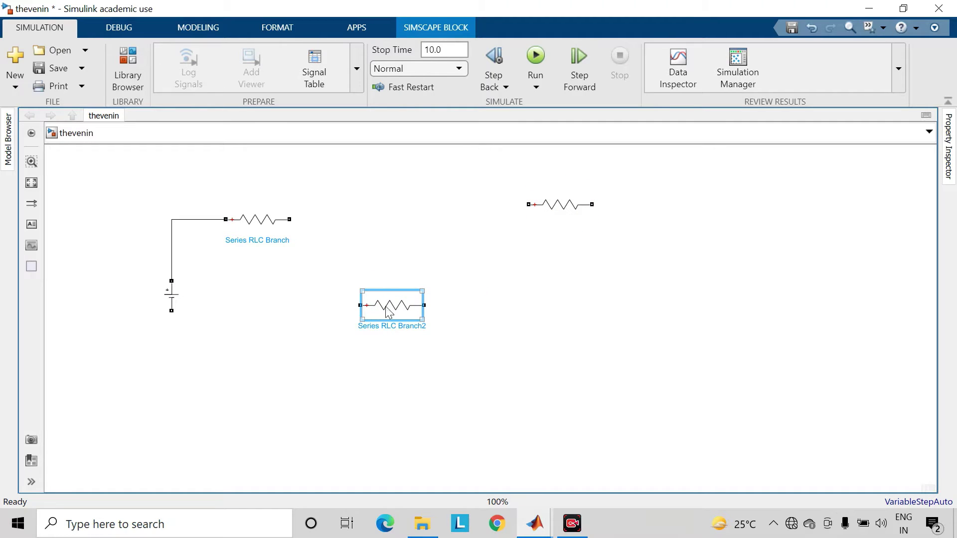
# Step: Rotate the middle copy upright and wire its top to the first resistor's end
pyautogui.click(508, 342)
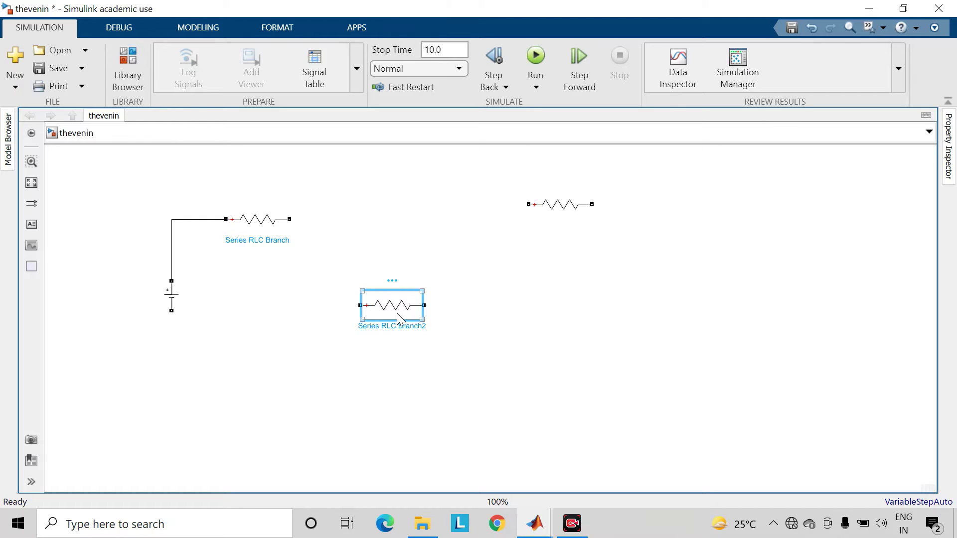
pyautogui.click(398, 318)
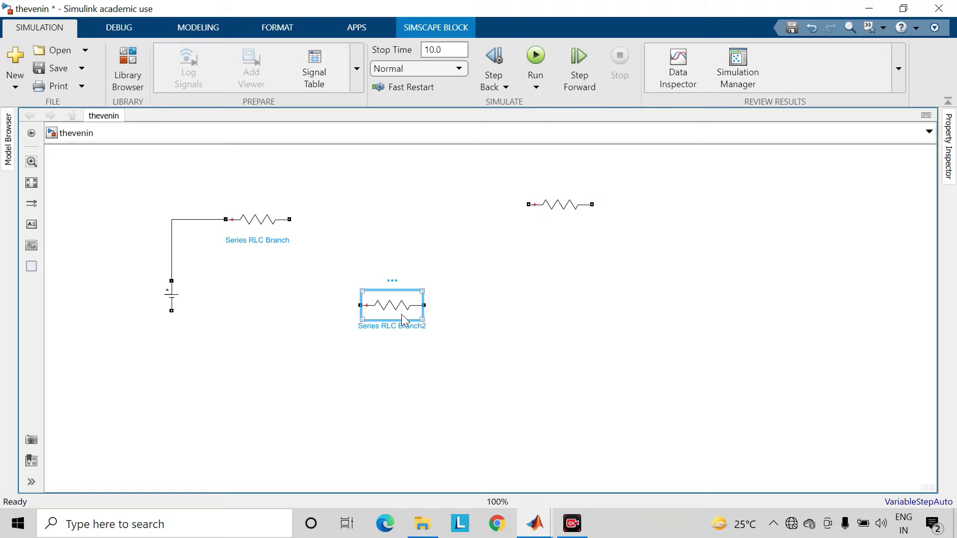
pyautogui.hotkey('ctrl', 'r')
pyautogui.click(529, 321)
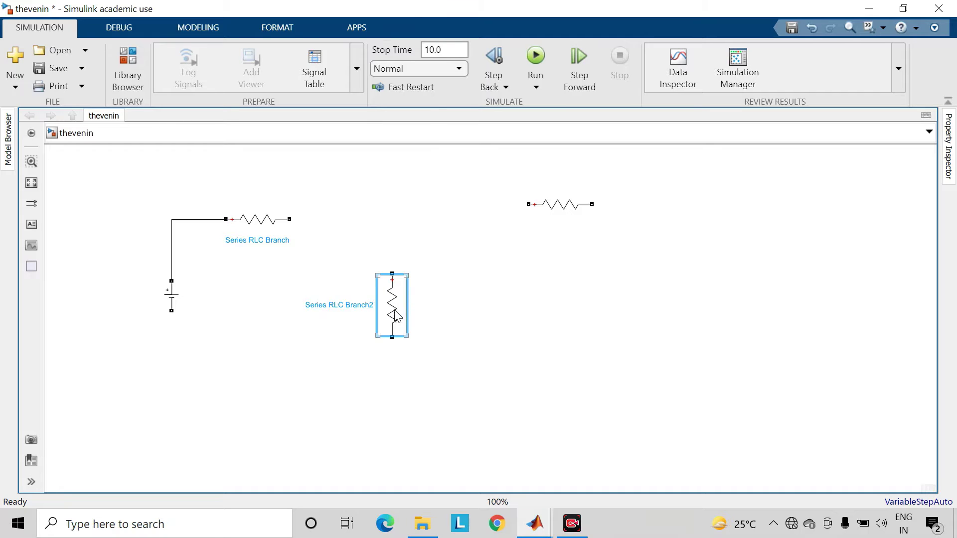
pyautogui.moveTo(405, 277); pyautogui.dragTo(289, 219)
pyautogui.click(399, 258)
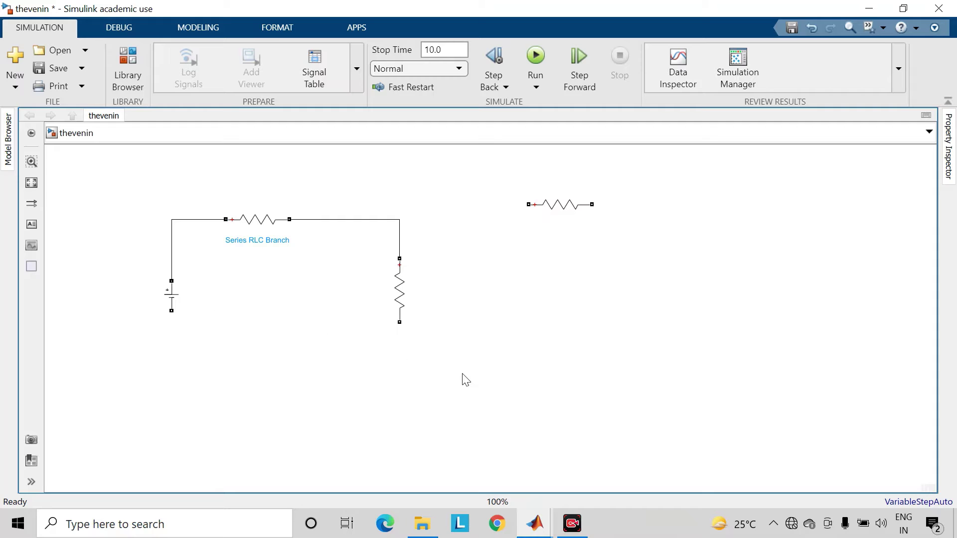
# Step: Insert a Current Measurement block wired between the upright resistor and the source's bottom
pyautogui.doubleClick(431, 380)
pyautogui.write('curre')
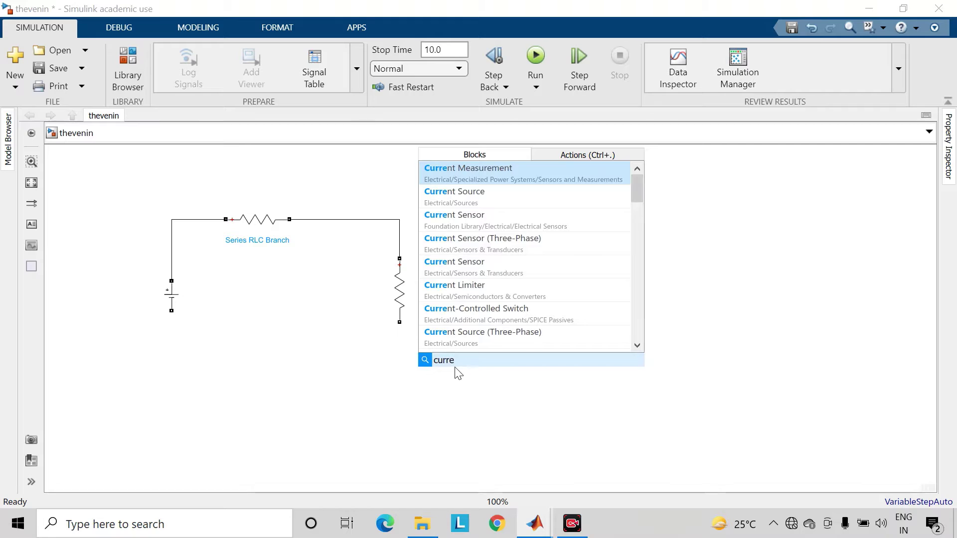
pyautogui.press('Return')
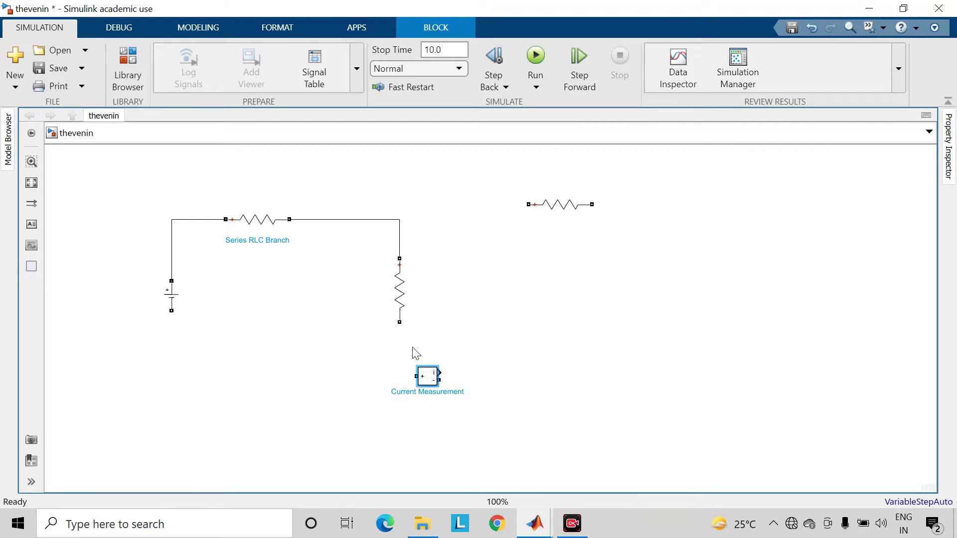
pyautogui.moveTo(427, 377)
pyautogui.mouseDown()
pyautogui.moveTo(444, 378)
pyautogui.moveTo(419, 365)
pyautogui.moveTo(399, 322)
pyautogui.mouseUp()
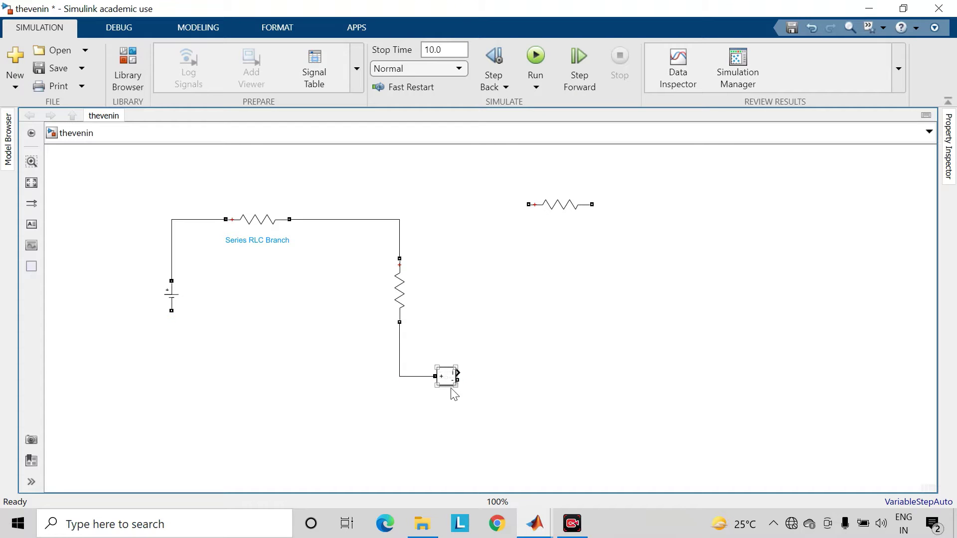
pyautogui.moveTo(462, 383); pyautogui.dragTo(172, 310)
pyautogui.moveTo(261, 344); pyautogui.dragTo(263, 422)
pyautogui.click(268, 373)
# Step: Align the right-hand resistor with the top wire and connect it to the middle node
pyautogui.click(558, 206)
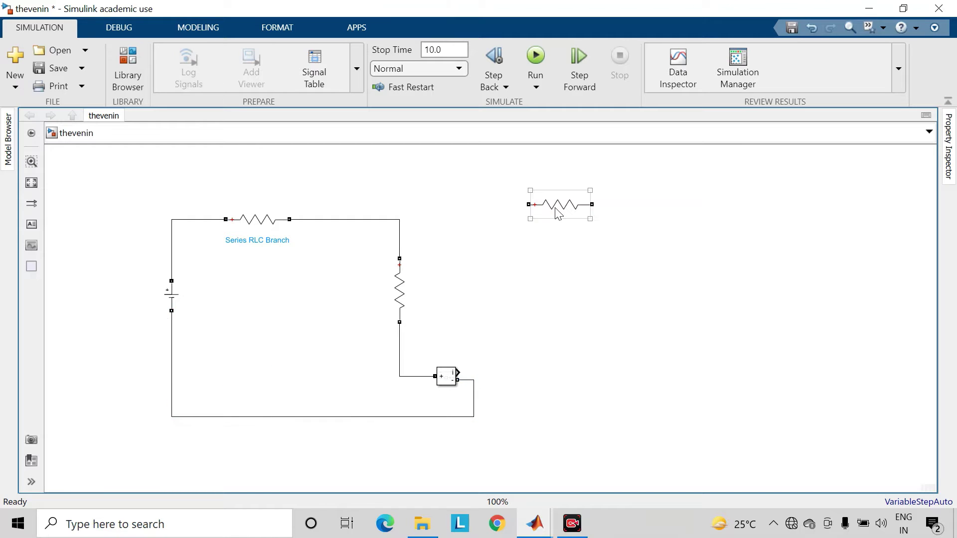
pyautogui.moveTo(558, 210); pyautogui.dragTo(535, 225)
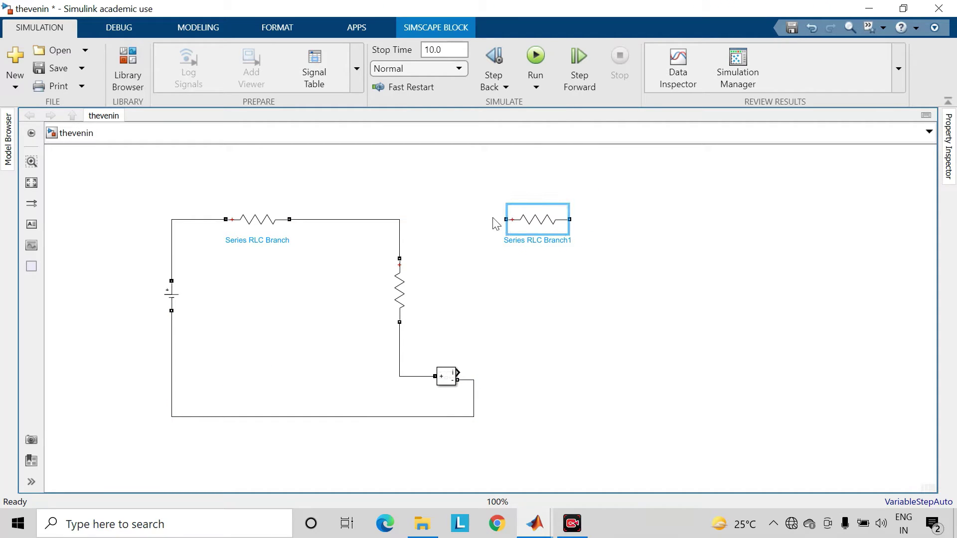
pyautogui.moveTo(506, 220); pyautogui.dragTo(399, 220)
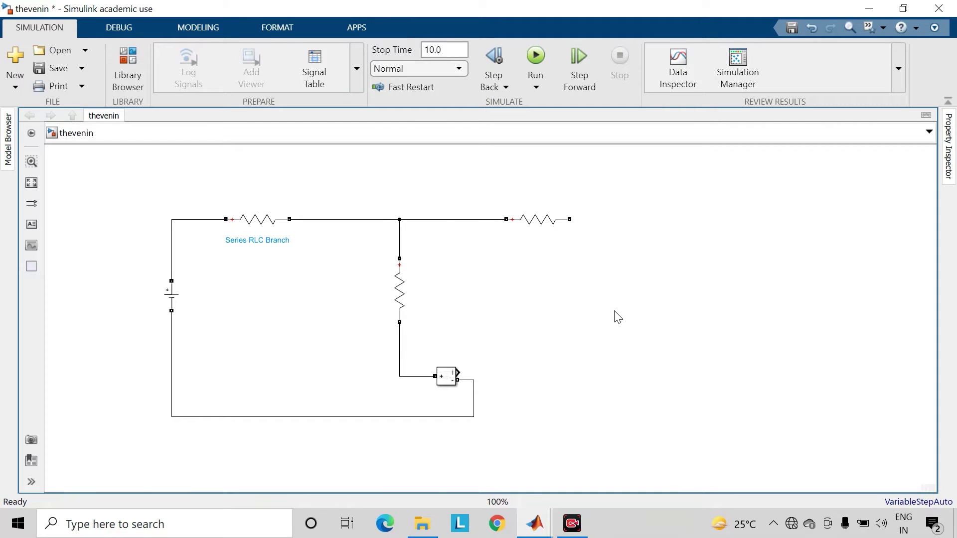
# Step: Duplicate the DC source on the right, set it to 8 V, and wire it to the circuit
pyautogui.click(174, 298)
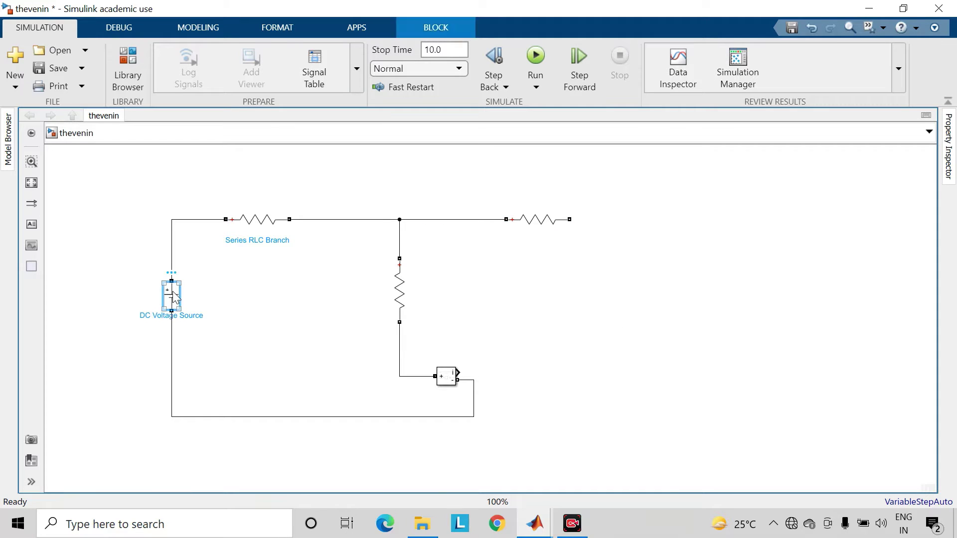
pyautogui.moveTo(174, 298); pyautogui.dragTo(684, 308)
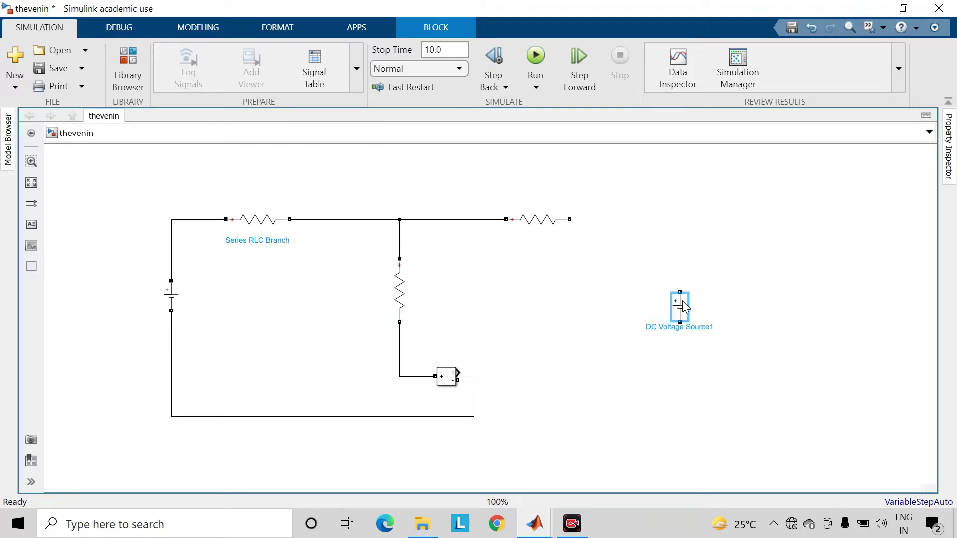
pyautogui.doubleClick(681, 307)
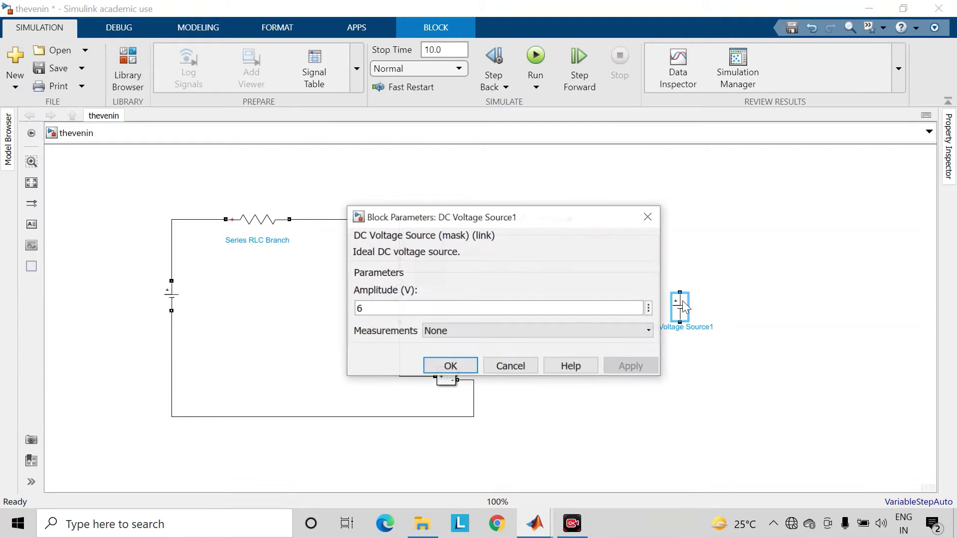
pyautogui.doubleClick(470, 309)
pyautogui.write('8')
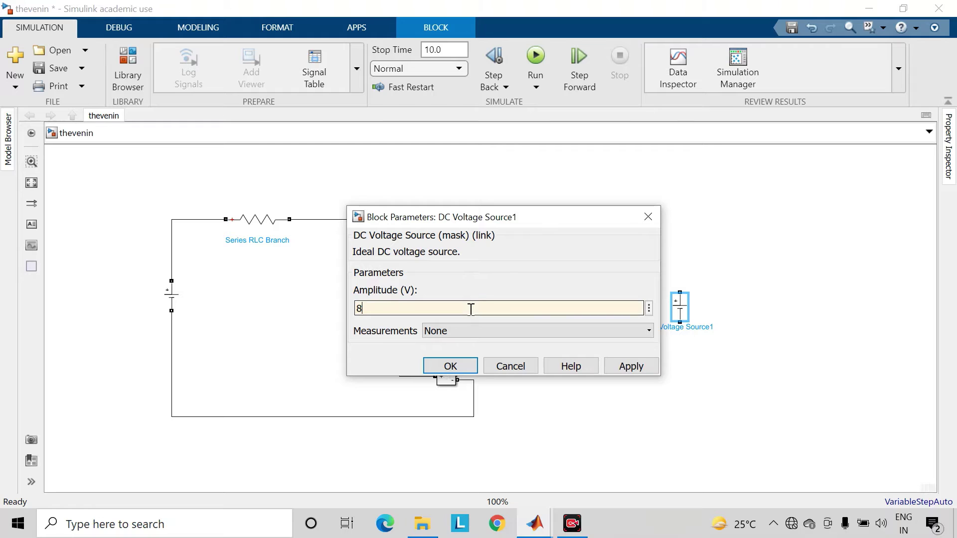
pyautogui.press('Return')
pyautogui.click(623, 300)
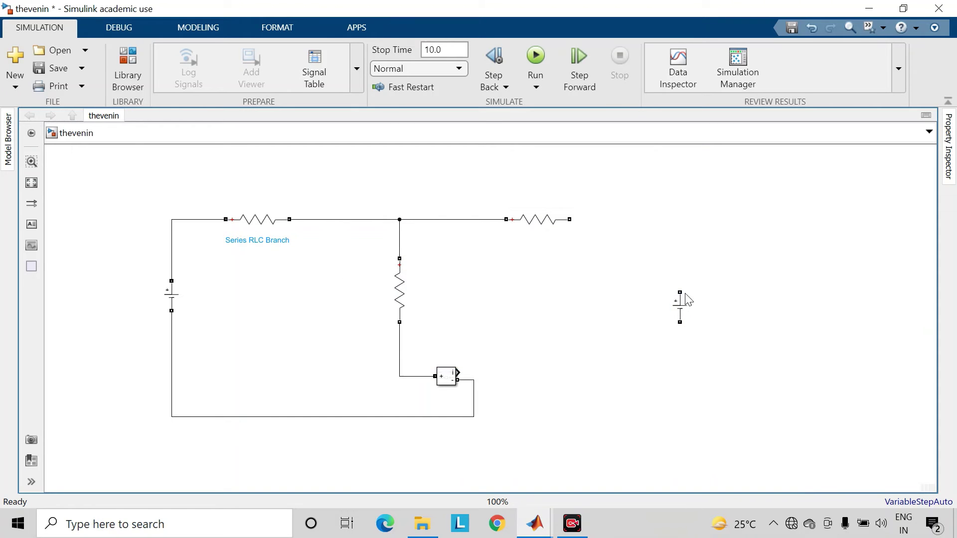
pyautogui.moveTo(681, 292); pyautogui.dragTo(569, 218)
pyautogui.moveTo(679, 322)
pyautogui.mouseDown()
pyautogui.moveTo(674, 393)
pyautogui.moveTo(473, 417)
pyautogui.mouseUp()
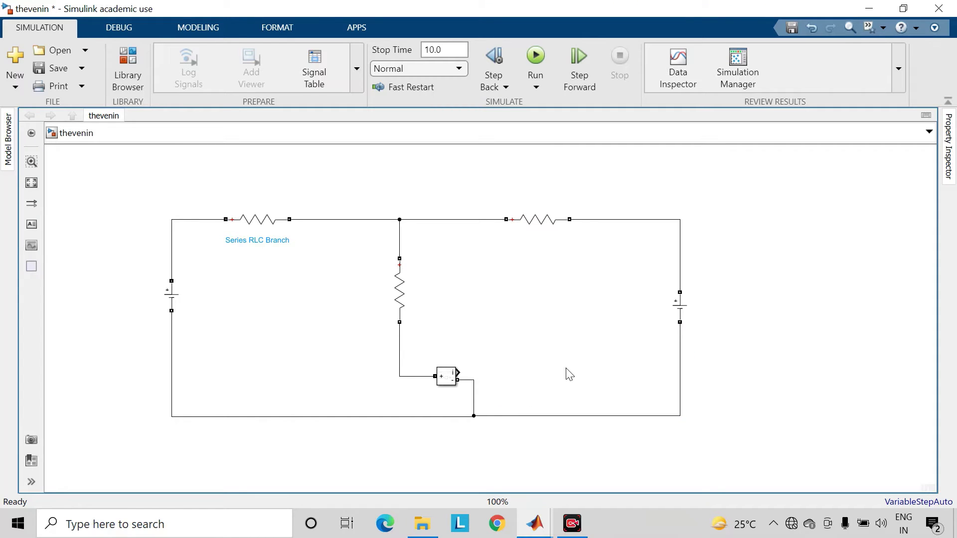
# Step: Change the right-hand resistor's resistance from 4 to 2 ohms
pyautogui.click(528, 221)
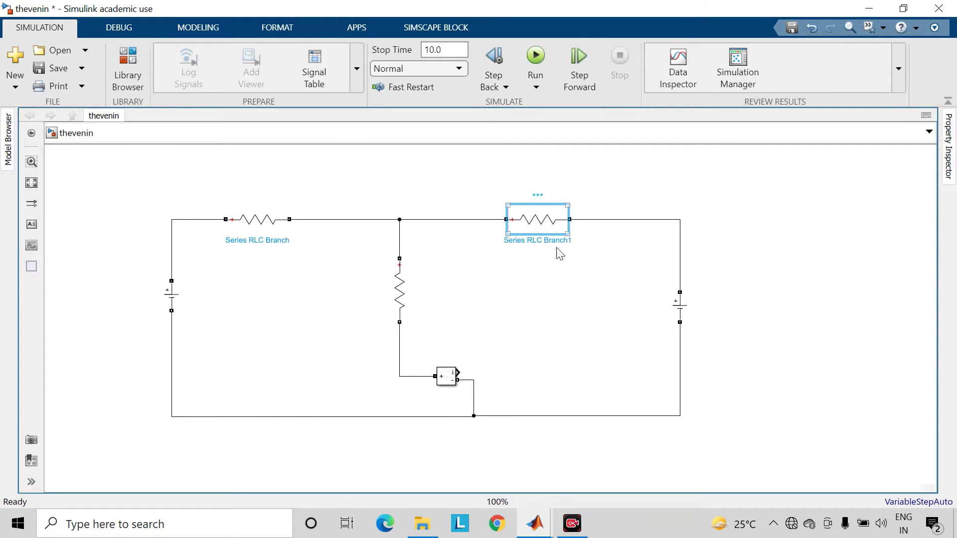
pyautogui.click(624, 243)
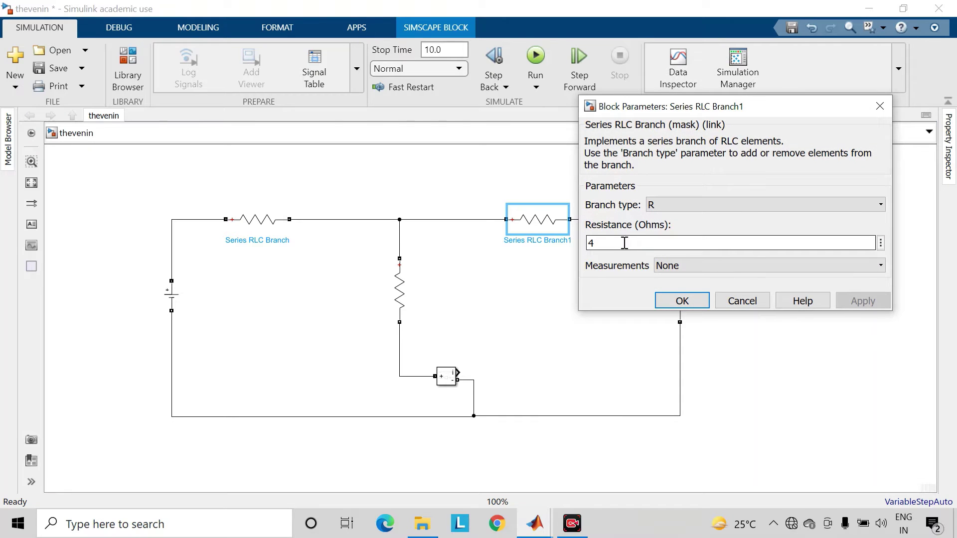
pyautogui.doubleClick(624, 243)
pyautogui.write('2')
pyautogui.press('Return')
pyautogui.click(559, 325)
# Step: Set the middle resistor's resistance to 5 ohms
pyautogui.doubleClick(400, 295)
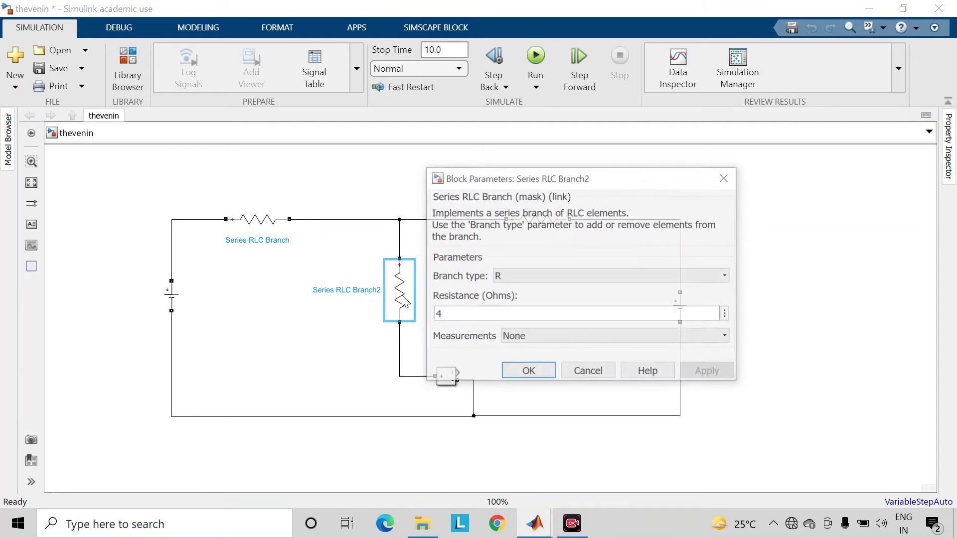
pyautogui.doubleClick(474, 315)
pyautogui.write('5')
pyautogui.press('Return')
pyautogui.click(475, 323)
# Step: Insert a Display block, feed it from the Current Measurement output, and label the signal 'current'
pyautogui.doubleClick(565, 469)
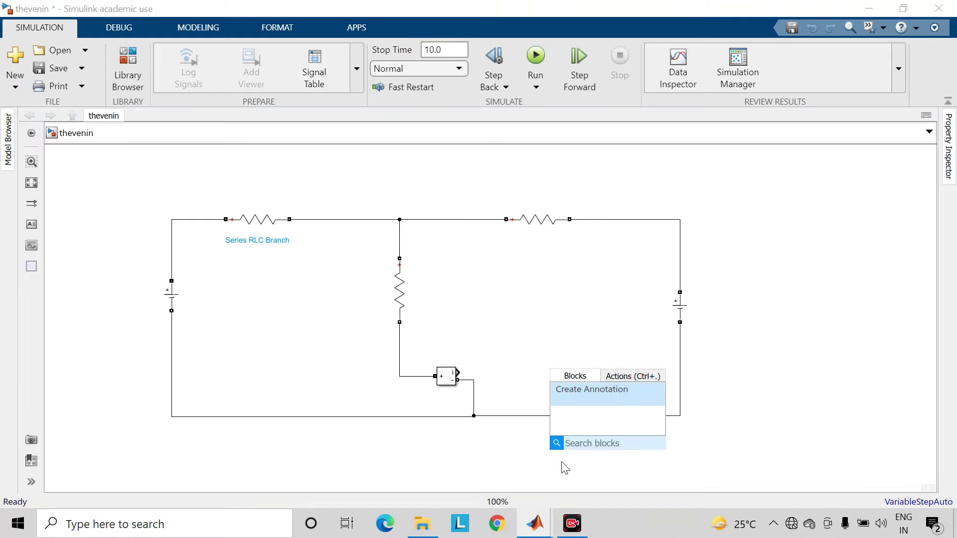
pyautogui.write('disp')
pyautogui.press('Return')
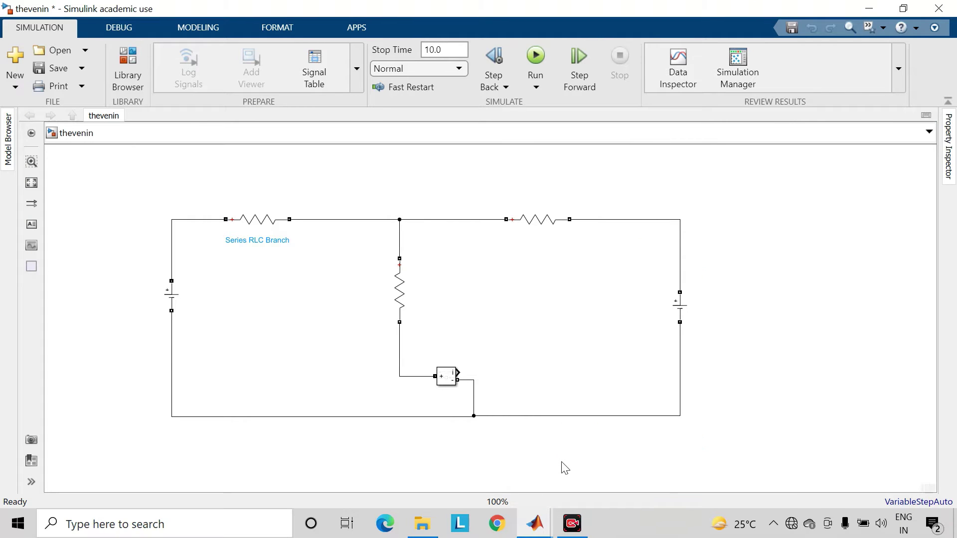
pyautogui.moveTo(568, 464); pyautogui.dragTo(663, 455)
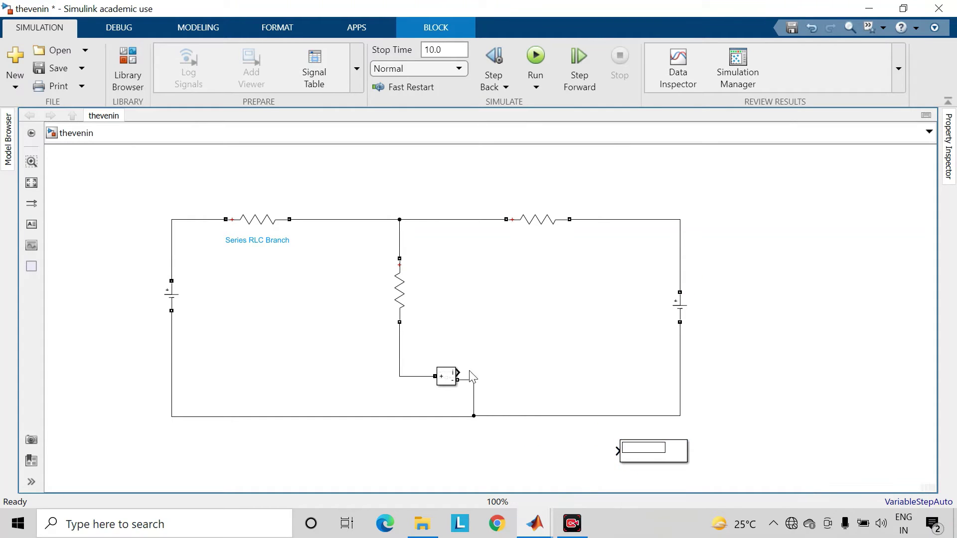
pyautogui.click(494, 398)
pyautogui.moveTo(461, 370); pyautogui.dragTo(616, 452)
pyautogui.doubleClick(574, 451)
pyautogui.write('current')
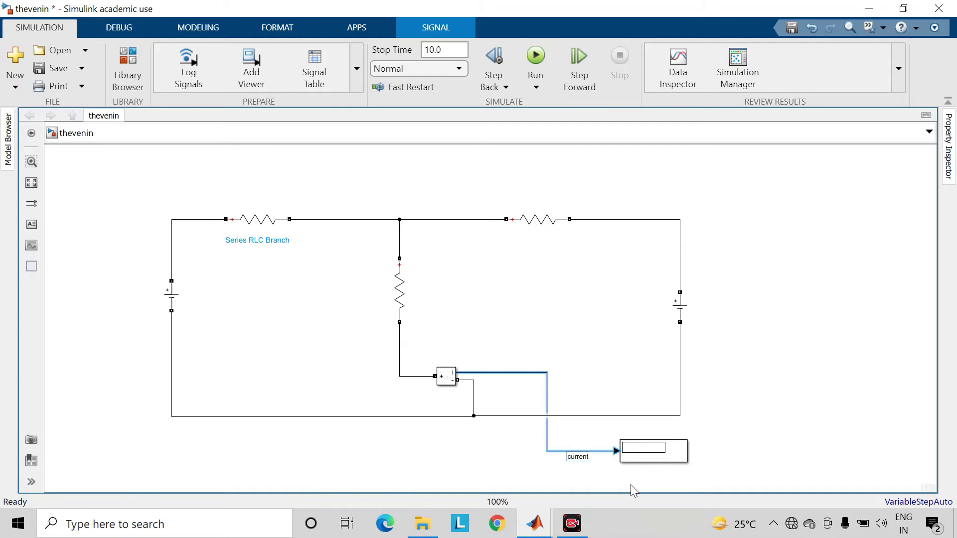
pyautogui.click(493, 450)
pyautogui.scroll(1, 604, 455)
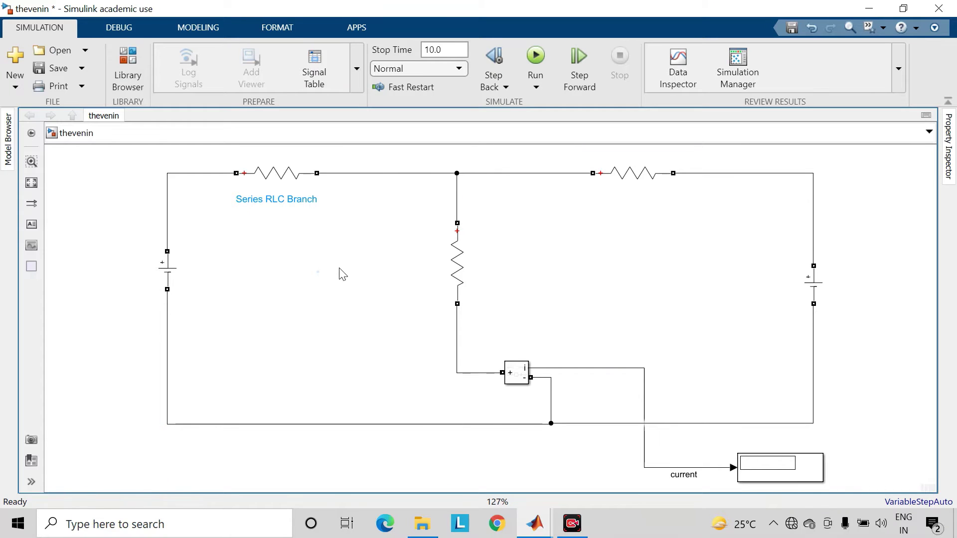
# Step: Insert a powergui block above the circuit and fit the diagram to view
pyautogui.scroll(-1, 352, 250)
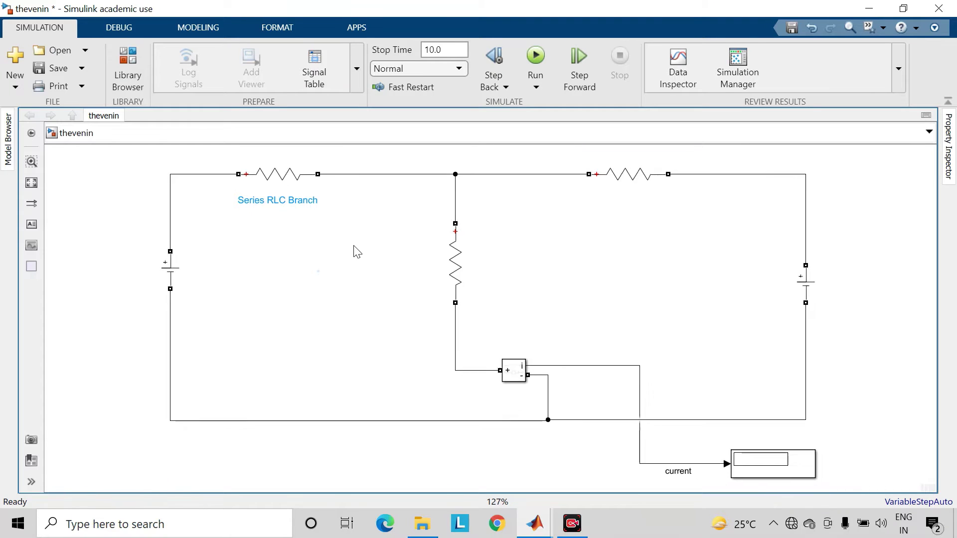
pyautogui.doubleClick(390, 160)
pyautogui.write('powergu')
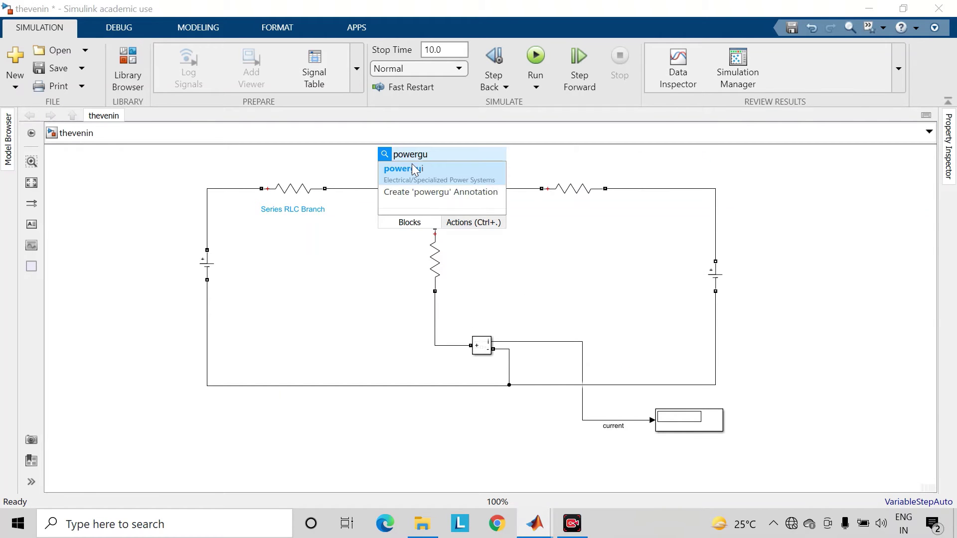
pyautogui.click(412, 169)
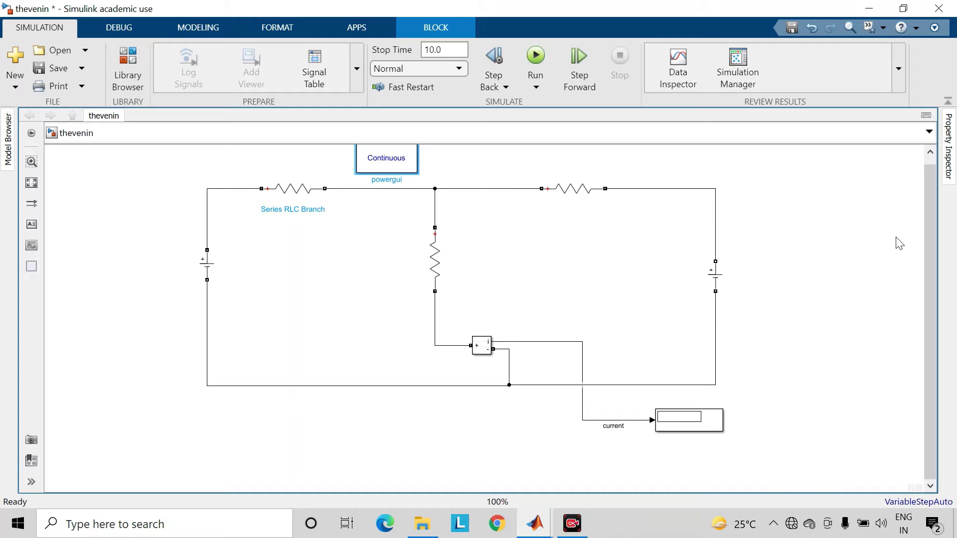
pyautogui.press('space')
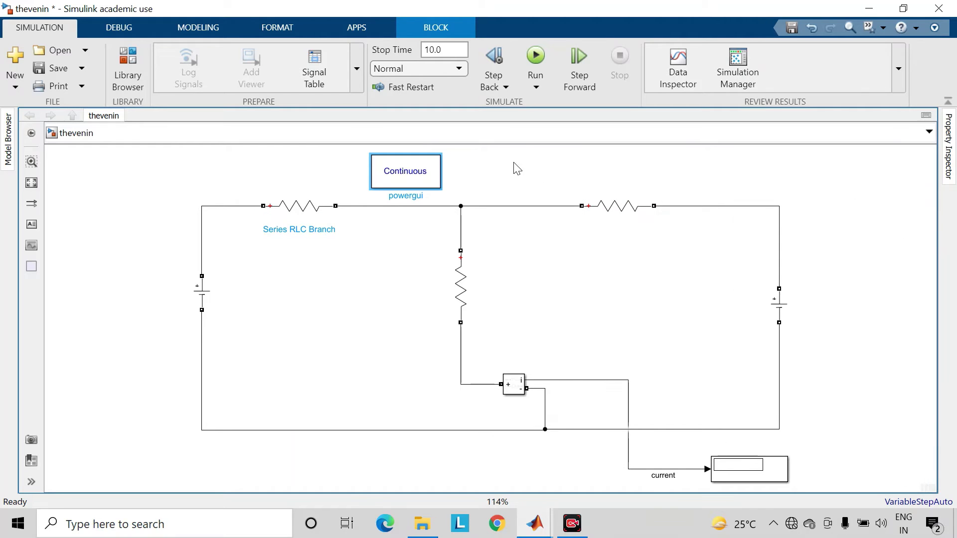
# Step: Set the powergui simulation type to Discrete
pyautogui.press('Return')
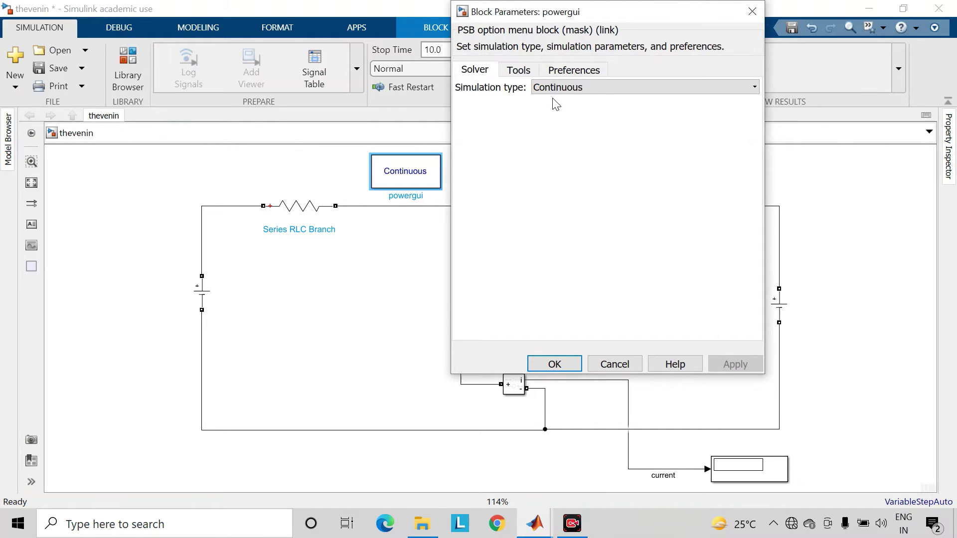
pyautogui.click(555, 88)
pyautogui.click(555, 107)
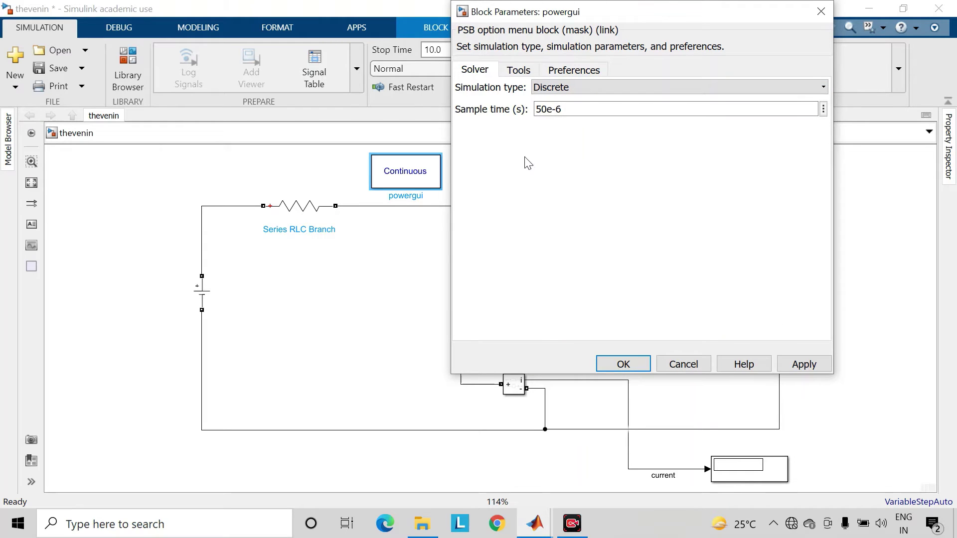
pyautogui.press('Return')
pyautogui.click(513, 169)
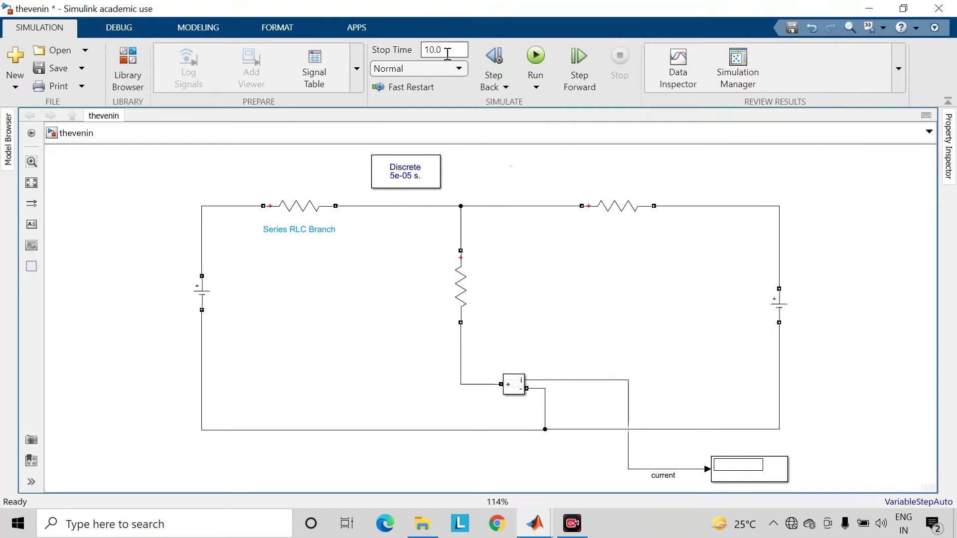
pyautogui.doubleClick(452, 50)
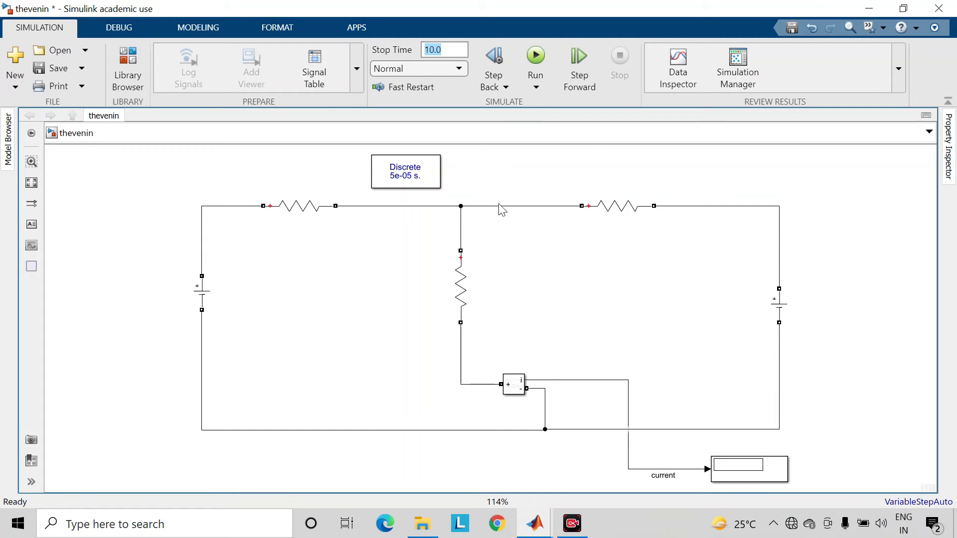
# Step: Set the stop time to 1, save, and run the model so the Display shows 1.158
pyautogui.moveTo(455, 50); pyautogui.dragTo(397, 53)
pyautogui.write('1')
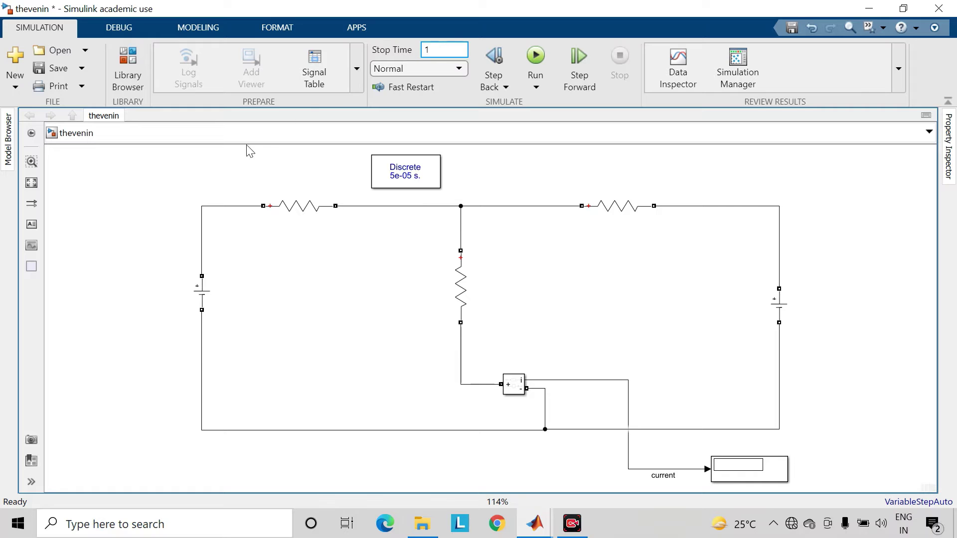
pyautogui.click(30, 60)
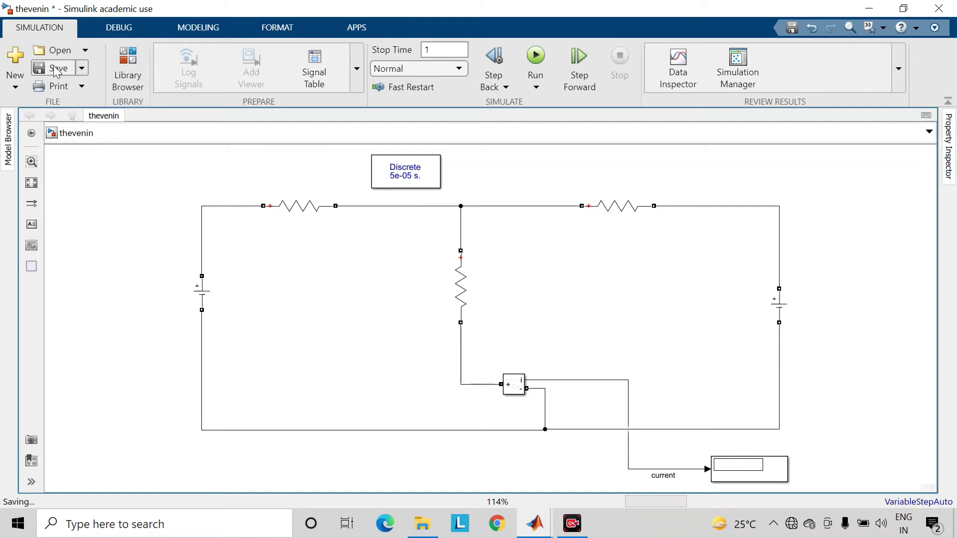
pyautogui.click(536, 55)
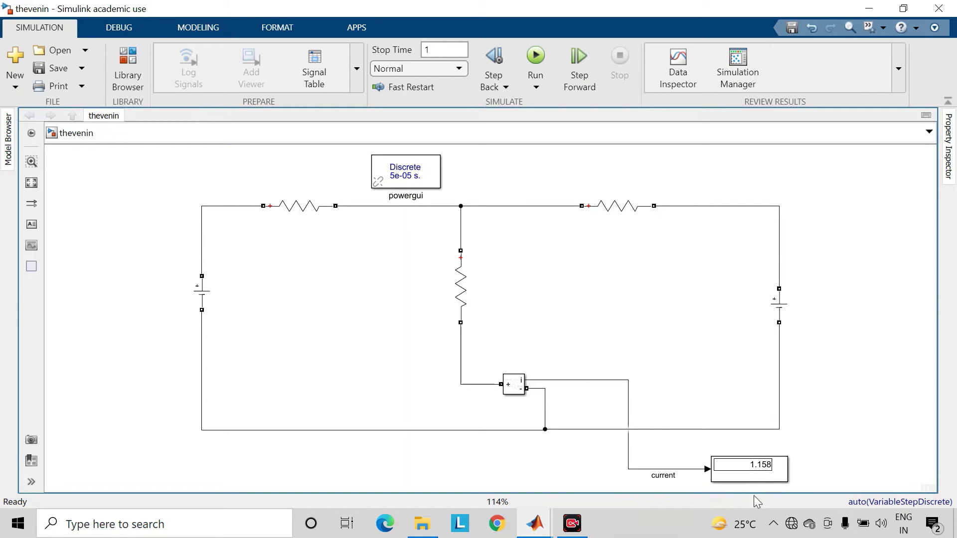
pyautogui.click(771, 471)
# Step: Confirm the middle resistor is still 5 Ohms alongside the 1.158 current readout
pyautogui.click(461, 248)
pyautogui.doubleClick(469, 283)
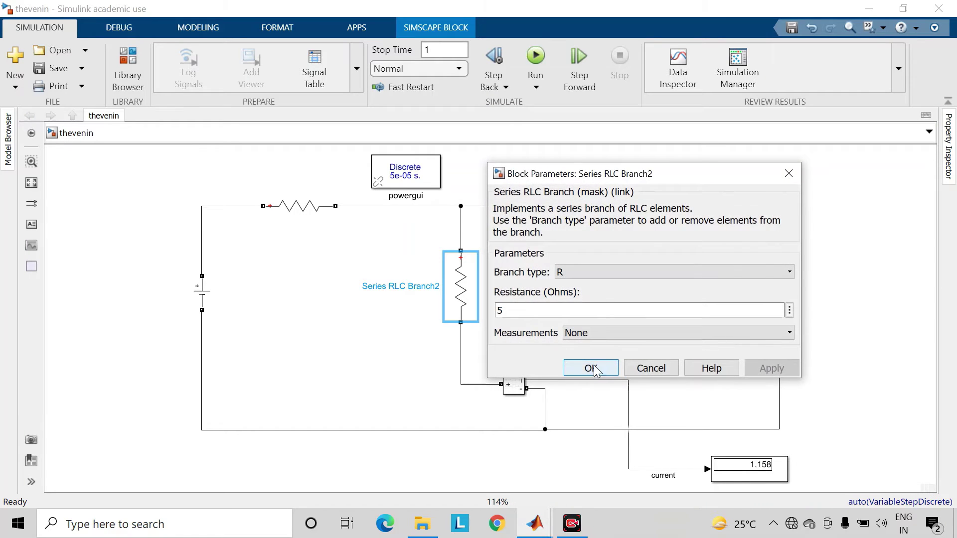
pyautogui.click(592, 367)
pyautogui.click(767, 472)
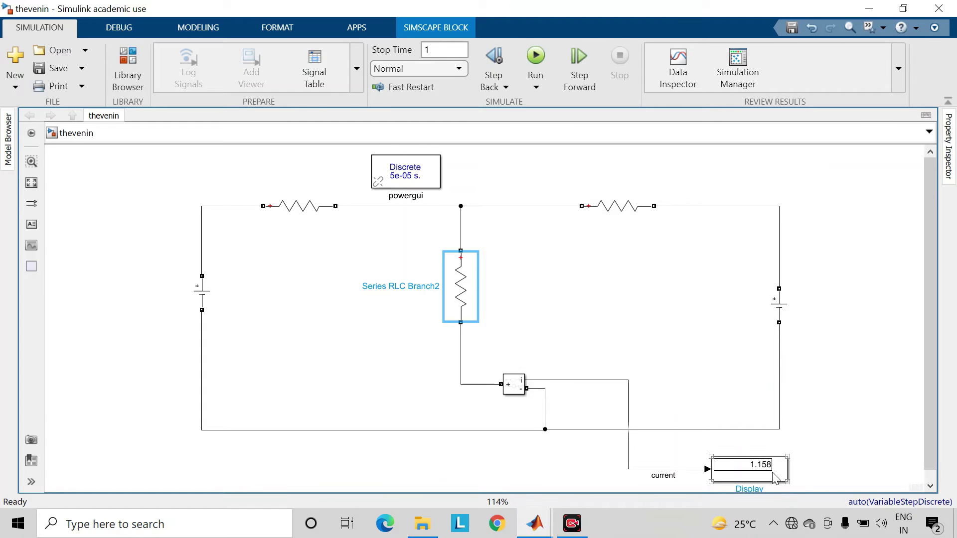
pyautogui.click(844, 432)
pyautogui.click(847, 373)
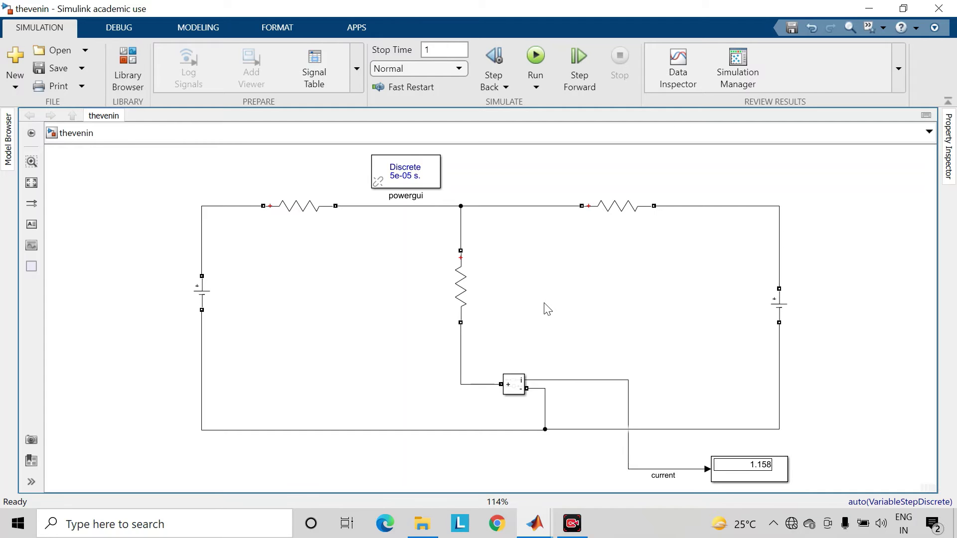
# Step: Raise powergui, shift the circuit left, and Ctrl-drag a duplicate of it to the right
pyautogui.scroll(-3, 545, 309)
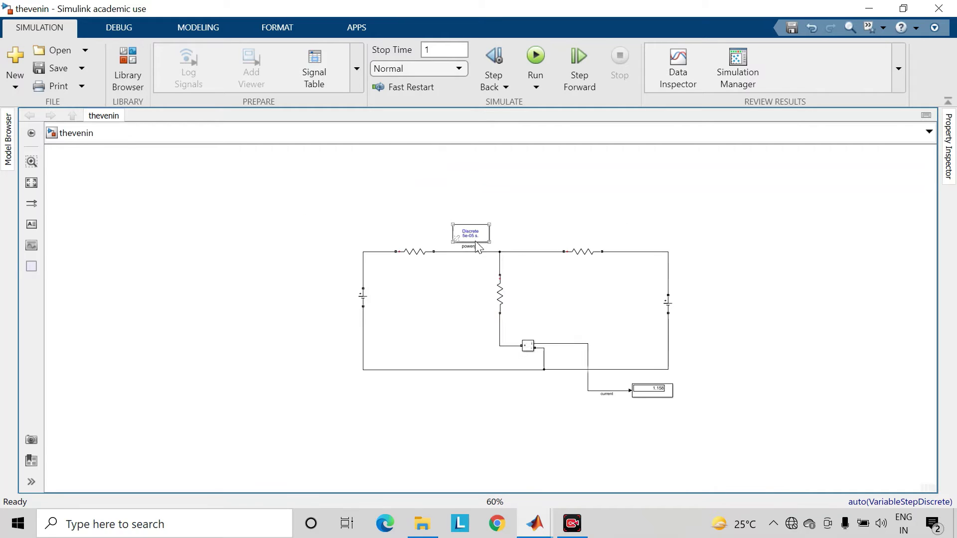
pyautogui.moveTo(474, 196); pyautogui.dragTo(476, 151)
pyautogui.moveTo(322, 235); pyautogui.dragTo(731, 418)
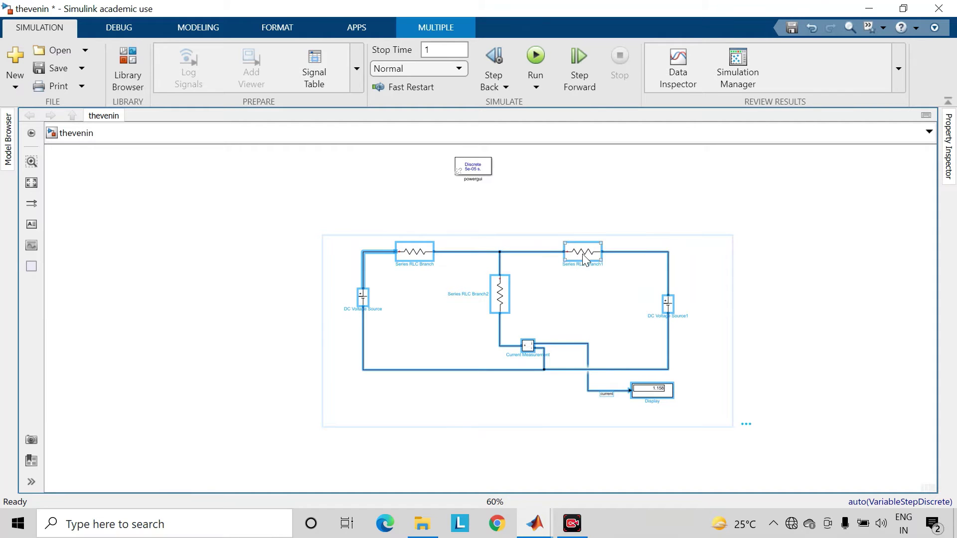
pyautogui.moveTo(582, 253); pyautogui.dragTo(286, 242)
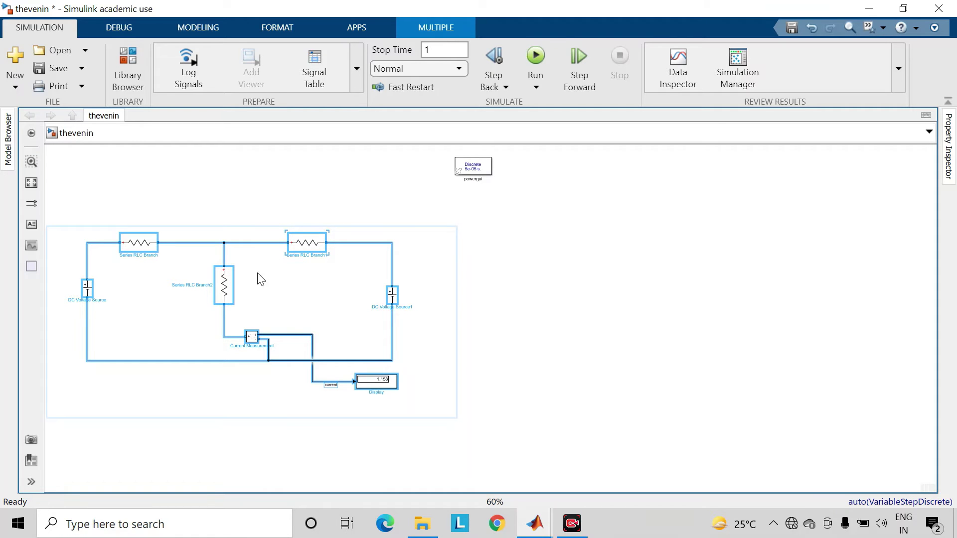
pyautogui.moveTo(225, 291); pyautogui.dragTo(633, 298)
pyautogui.click(641, 427)
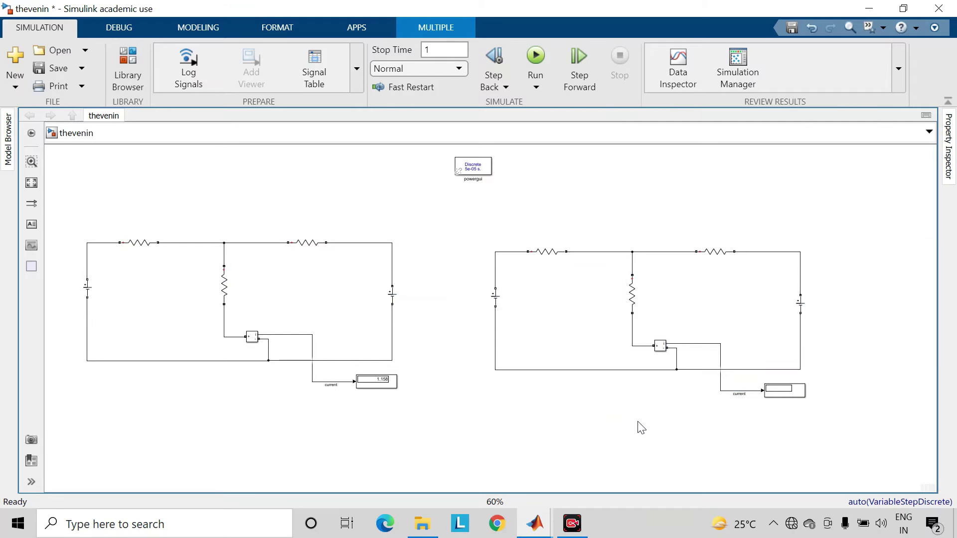
pyautogui.scroll(4, 715, 358)
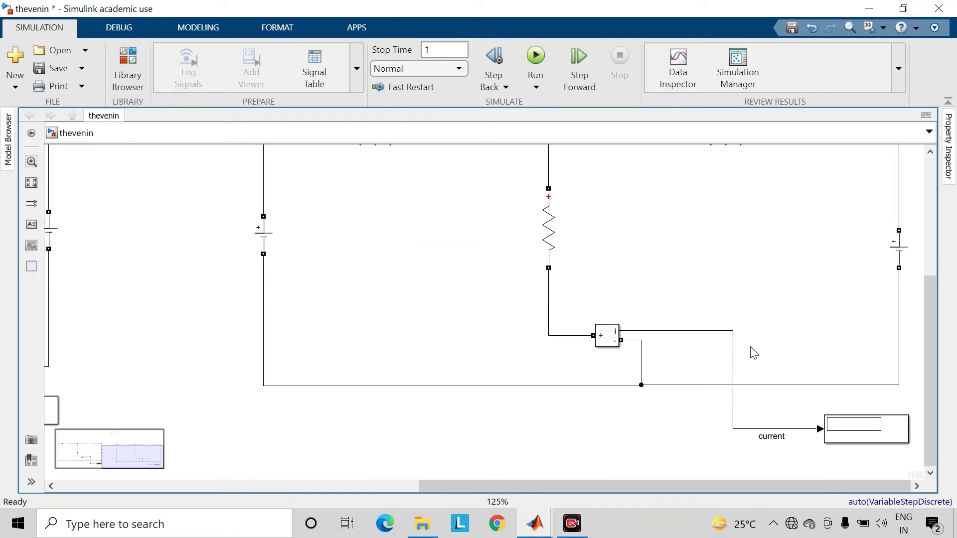
pyautogui.scroll(-1, 752, 350)
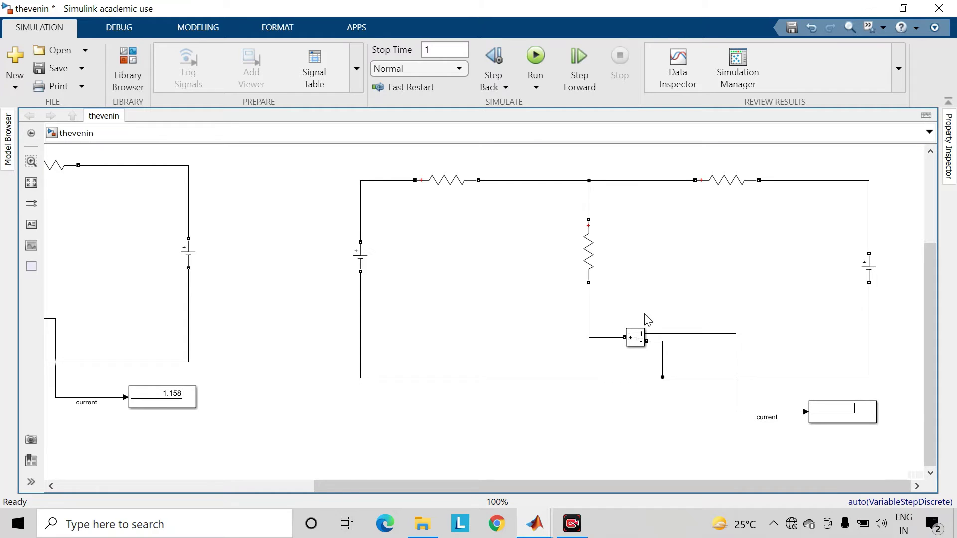
# Step: Delete the copy's middle resistor, current measurement and the leftover dangling wire
pyautogui.moveTo(544, 224); pyautogui.dragTo(765, 363)
pyautogui.press('Delete')
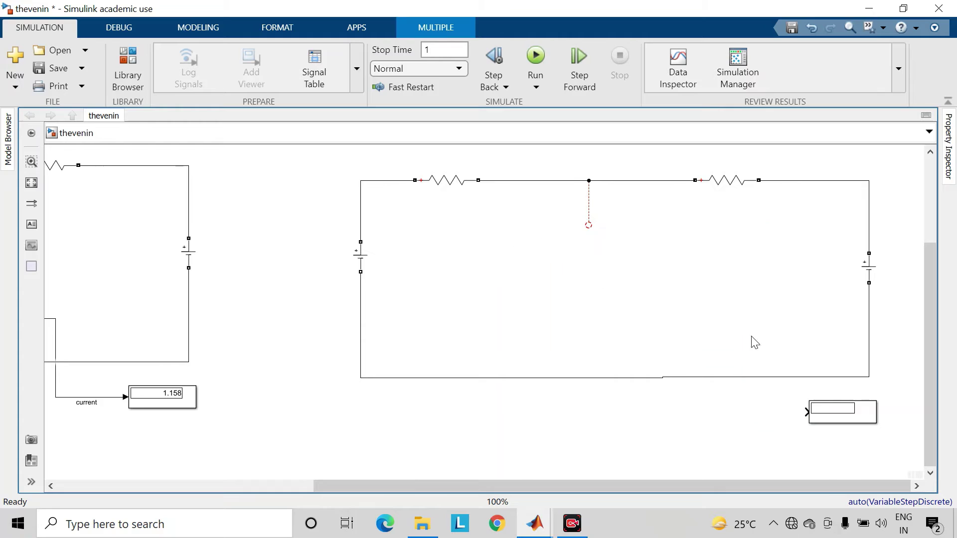
pyautogui.moveTo(571, 211); pyautogui.dragTo(639, 244)
pyautogui.press('Delete')
# Step: Insert a Voltage Measurement block and wire its + and − terminals to the top and bottom wires
pyautogui.doubleClick(588, 283)
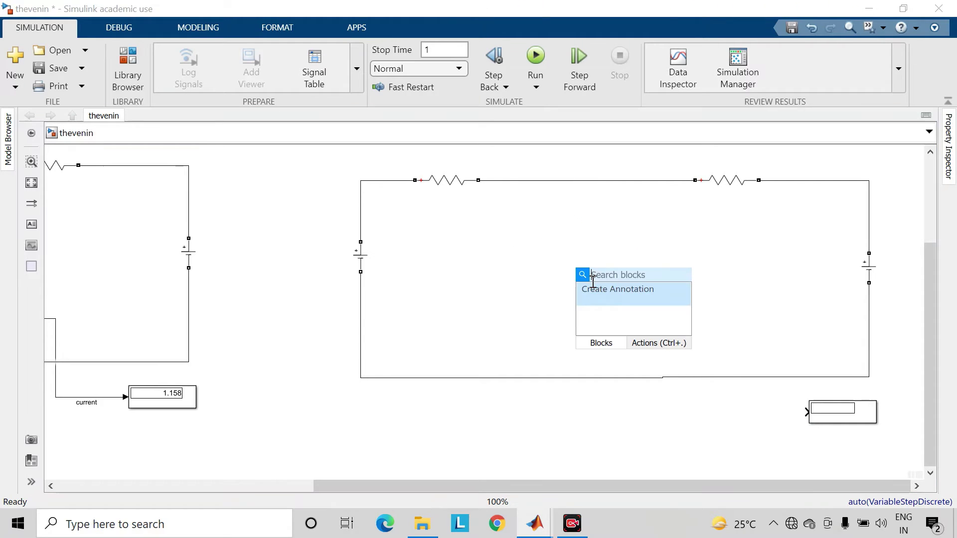
pyautogui.write('volta')
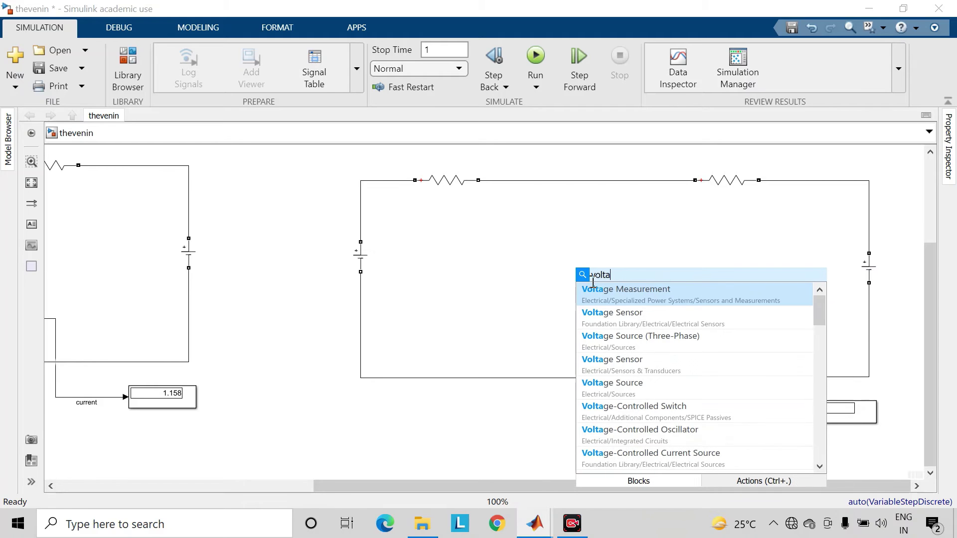
pyautogui.click(678, 299)
pyautogui.click(536, 269)
pyautogui.moveTo(594, 284)
pyautogui.mouseDown()
pyautogui.moveTo(621, 284)
pyautogui.moveTo(580, 184)
pyautogui.mouseUp()
pyautogui.moveTo(601, 276)
pyautogui.mouseDown()
pyautogui.moveTo(578, 324)
pyautogui.moveTo(571, 378)
pyautogui.mouseUp()
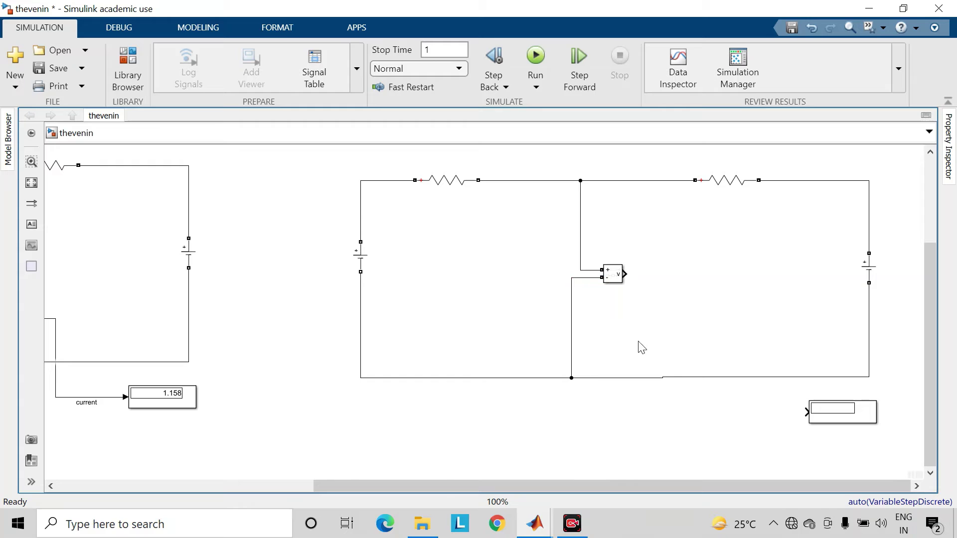
# Step: Connect the voltage measurement to the empty Display, name the signal VTH, and save the model
pyautogui.moveTo(626, 274)
pyautogui.mouseDown()
pyautogui.moveTo(749, 404)
pyautogui.moveTo(806, 411)
pyautogui.mouseUp()
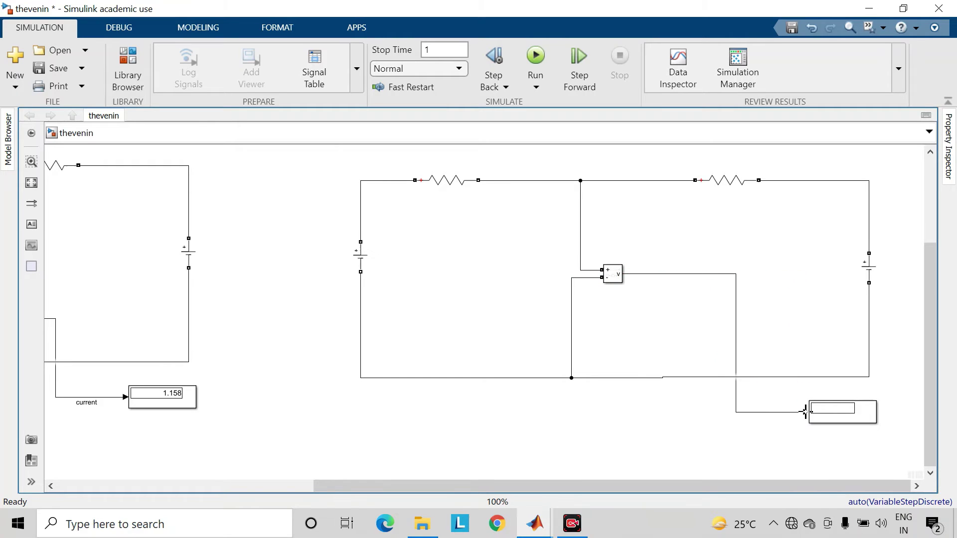
pyautogui.click(736, 313)
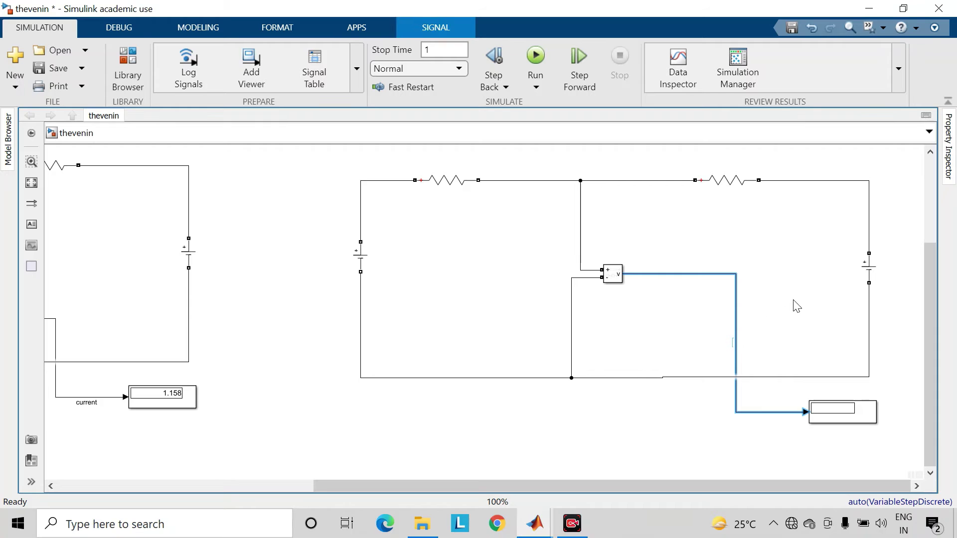
pyautogui.write('VTH')
pyautogui.scroll(1, 737, 356)
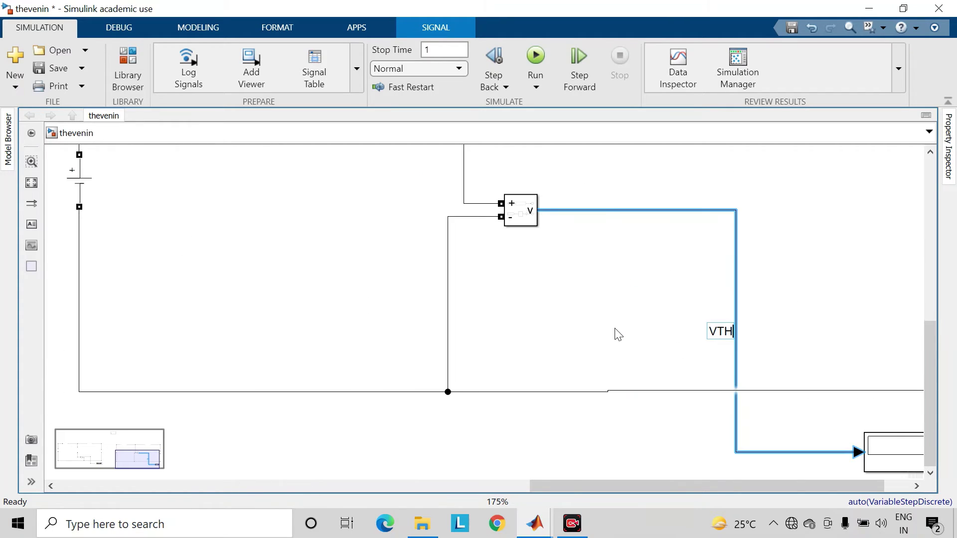
pyautogui.click(605, 306)
pyautogui.press('space')
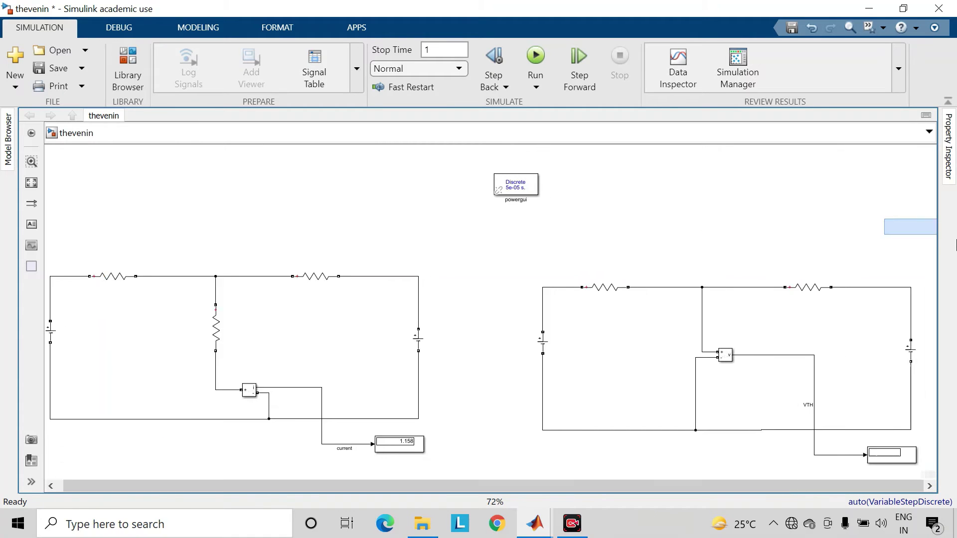
pyautogui.scroll(-1, 879, 383)
pyautogui.press('space')
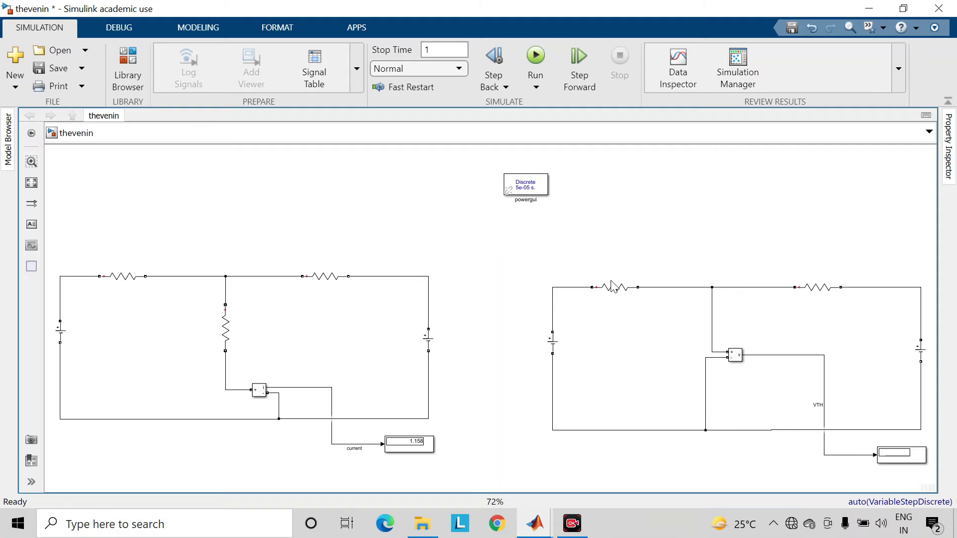
pyautogui.click(68, 71)
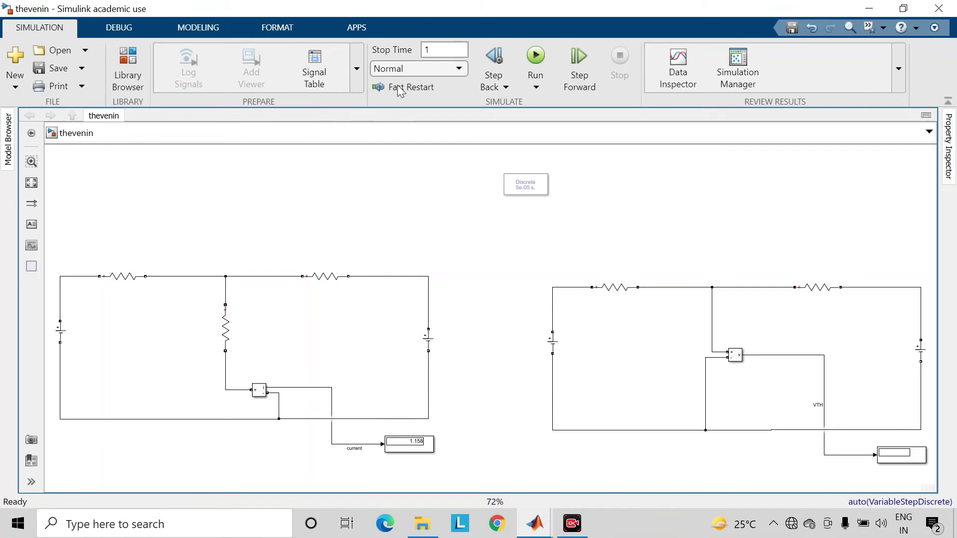
# Step: Run the simulation and zoom in to read 7.333 on the VTH Display
pyautogui.click(540, 55)
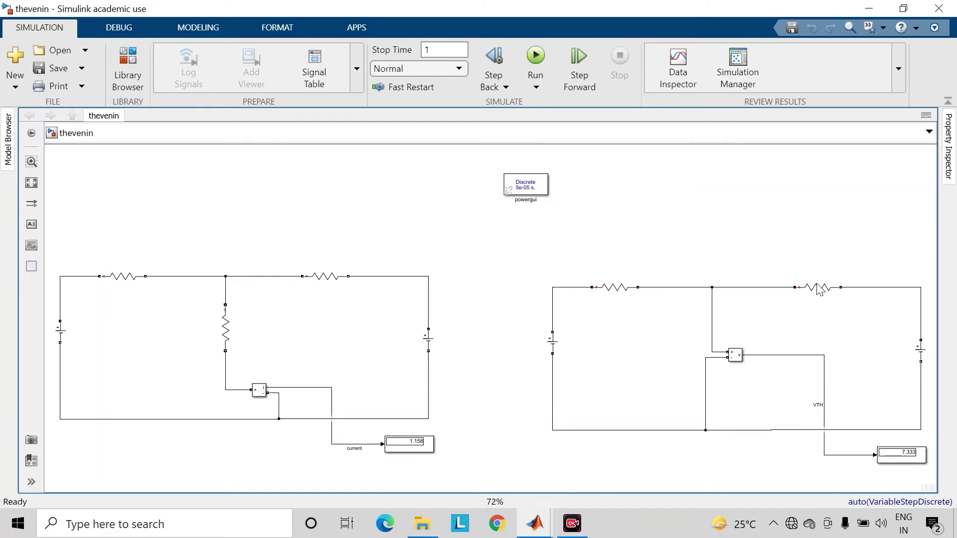
pyautogui.scroll(5, 927, 434)
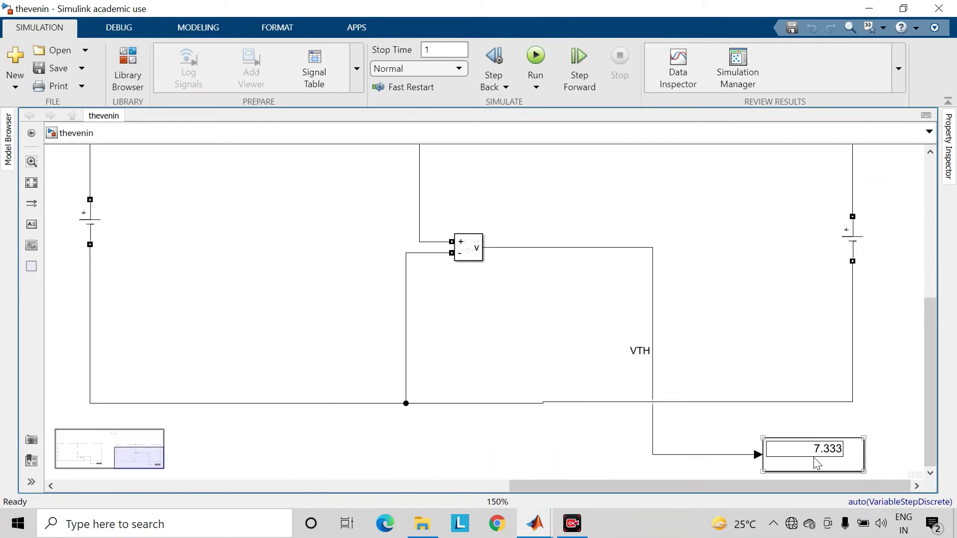
pyautogui.click(766, 469)
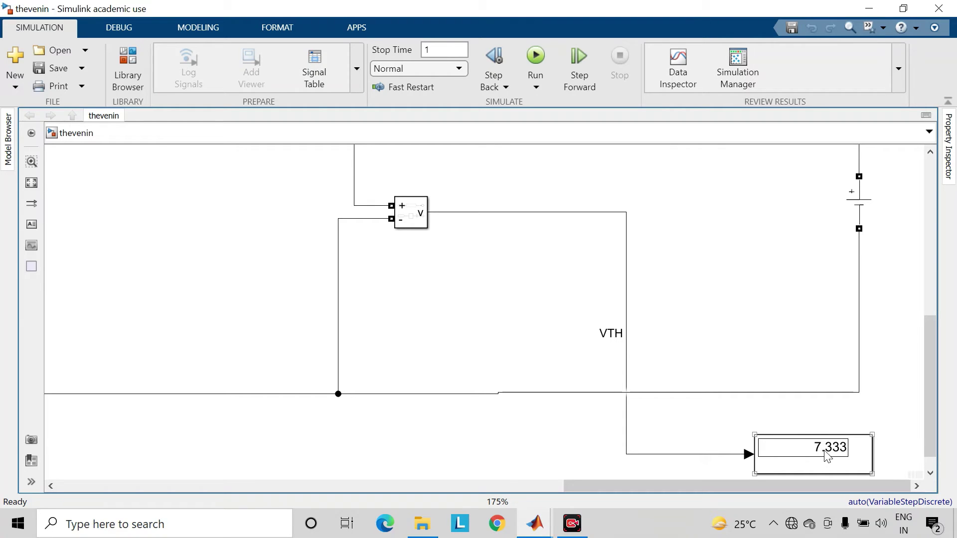
pyautogui.scroll(-3, 818, 445)
pyautogui.click(668, 446)
pyautogui.scroll(-2, 612, 455)
pyautogui.scroll(-2, 608, 429)
pyautogui.scroll(3, 620, 404)
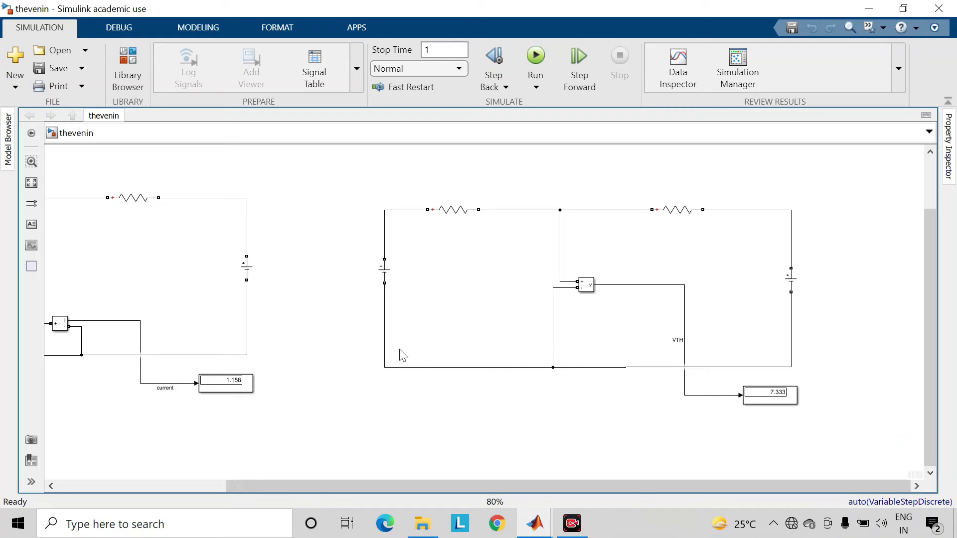
# Step: Duplicate the Thevenin-voltage circuit and place the copy below the others
pyautogui.moveTo(346, 186); pyautogui.dragTo(857, 437)
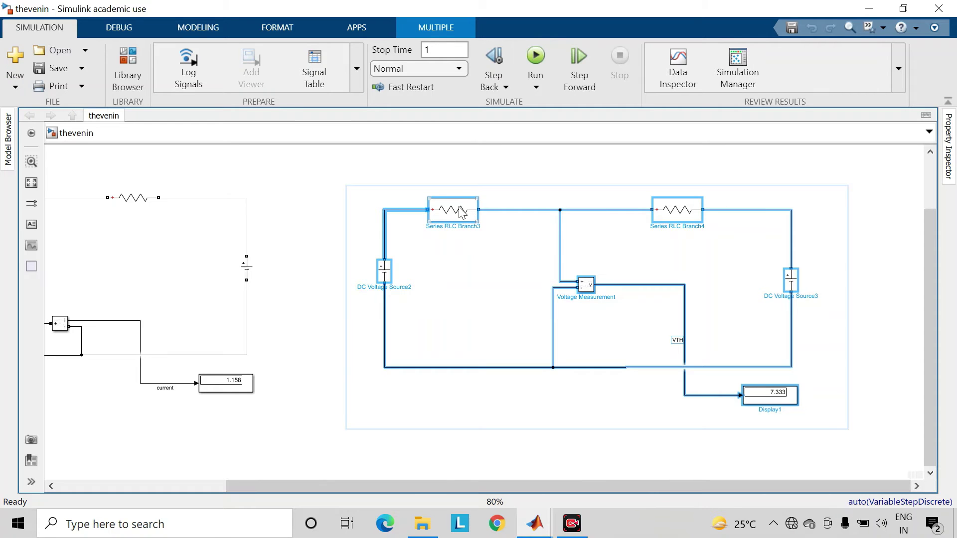
pyautogui.moveTo(459, 209); pyautogui.dragTo(216, 451)
pyautogui.click(677, 443)
pyautogui.moveTo(926, 330); pyautogui.dragTo(927, 456)
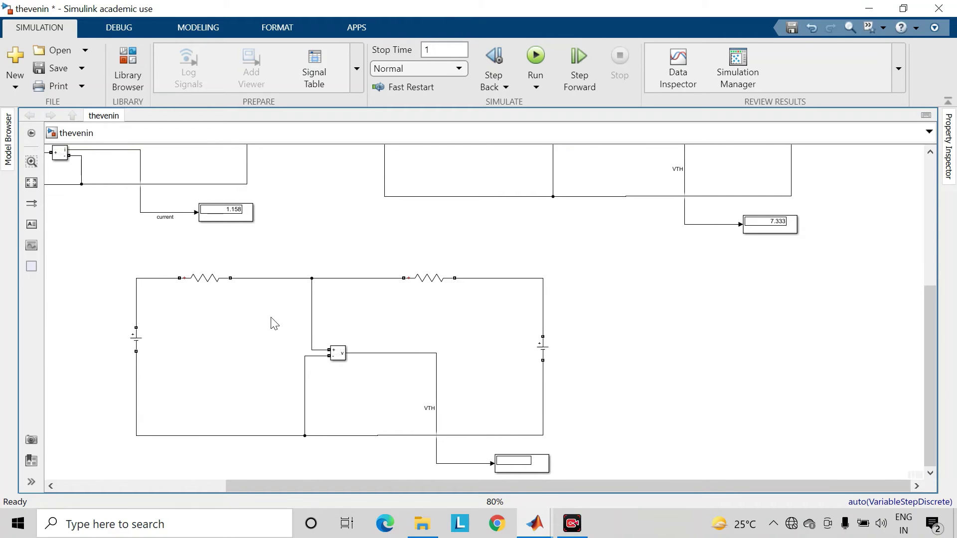
# Step: Delete the copy's Voltage Measurement, Display and both DC Voltage Sources
pyautogui.moveTo(292, 340); pyautogui.dragTo(495, 428)
pyautogui.press('Delete')
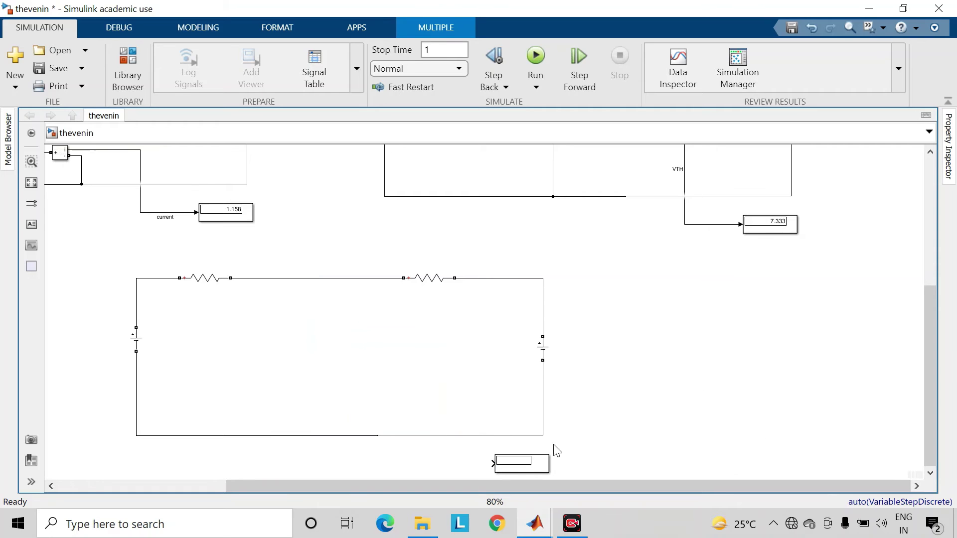
pyautogui.click(532, 465)
pyautogui.press('Delete')
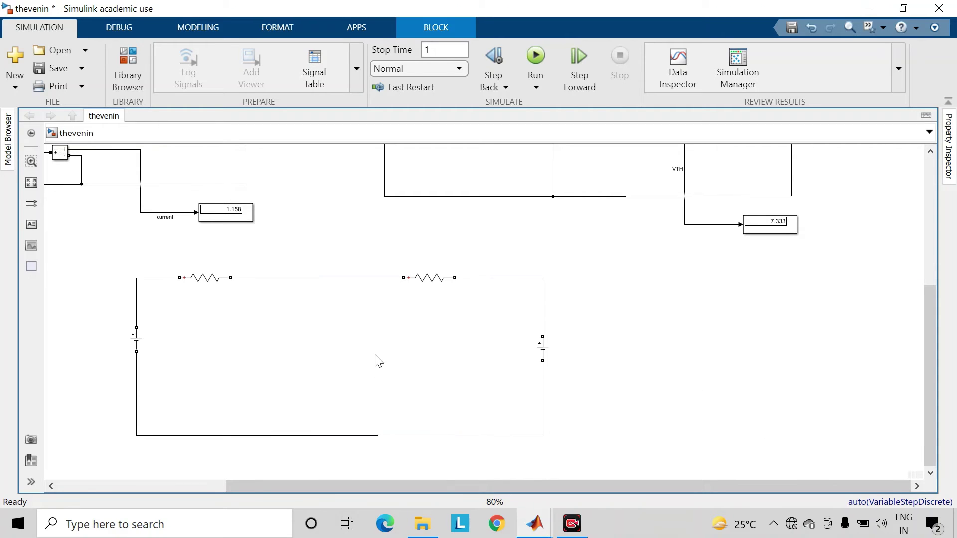
pyautogui.click(543, 351)
pyautogui.press('Delete')
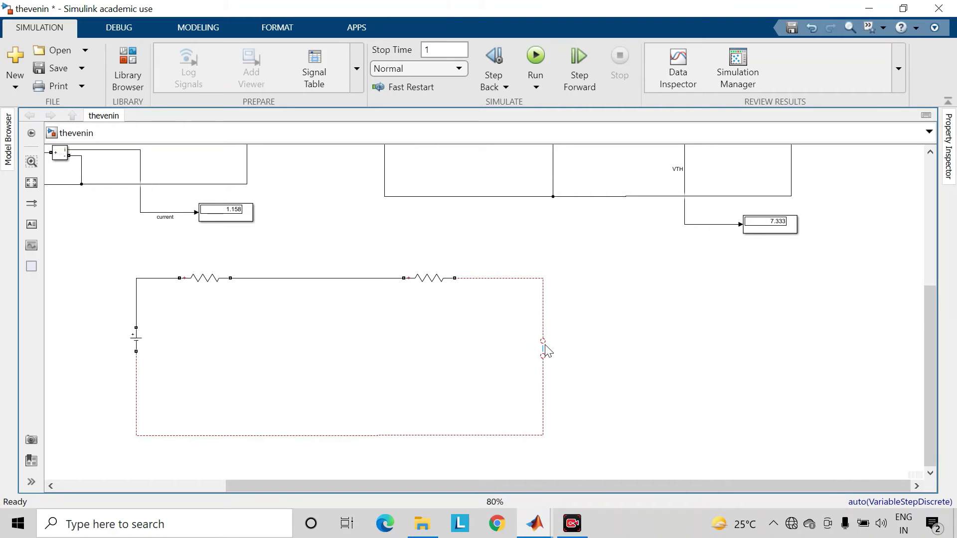
pyautogui.click(136, 344)
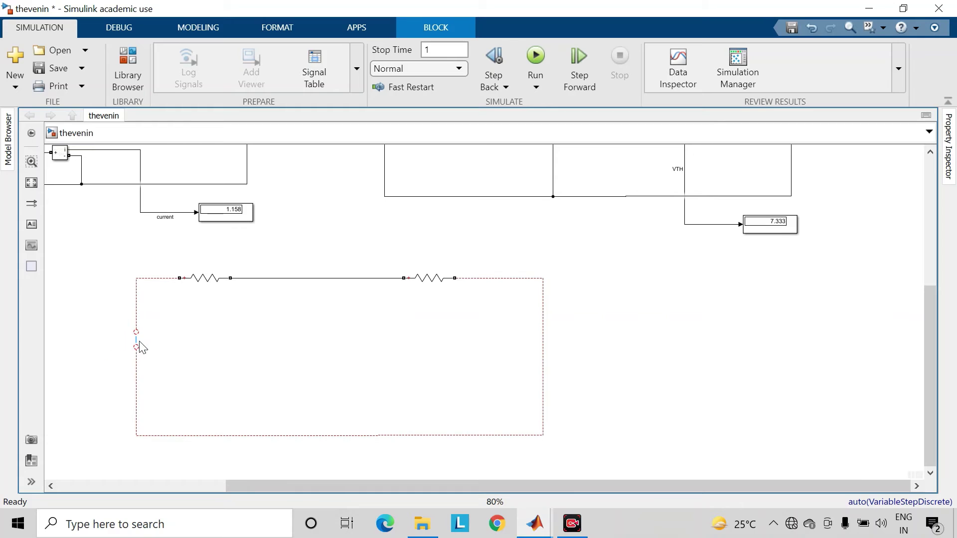
pyautogui.press('Delete')
pyautogui.scroll(1, 168, 343)
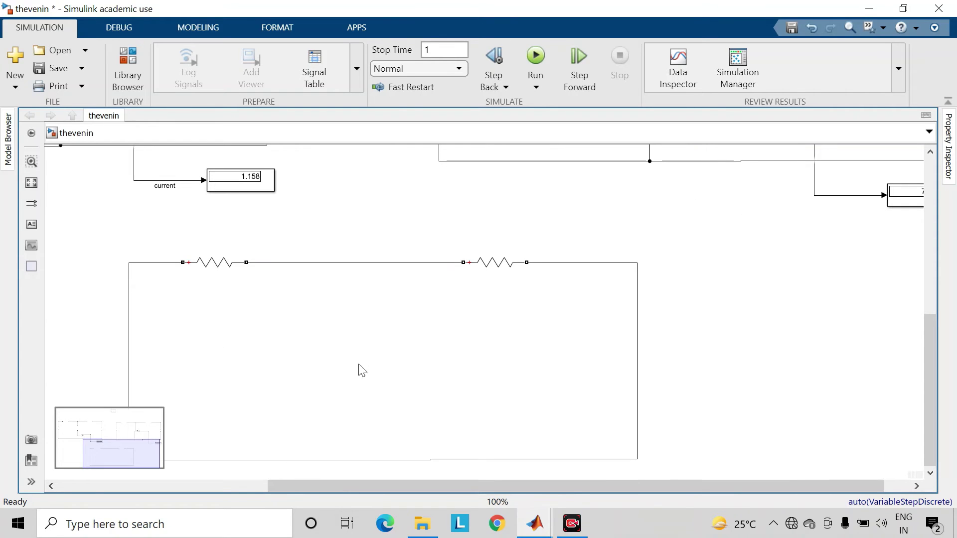
# Step: Insert an Impedance Measurement block via the 'imped' search and wire it between the resistor junction and bottom wire
pyautogui.doubleClick(404, 366)
pyautogui.write('impede')
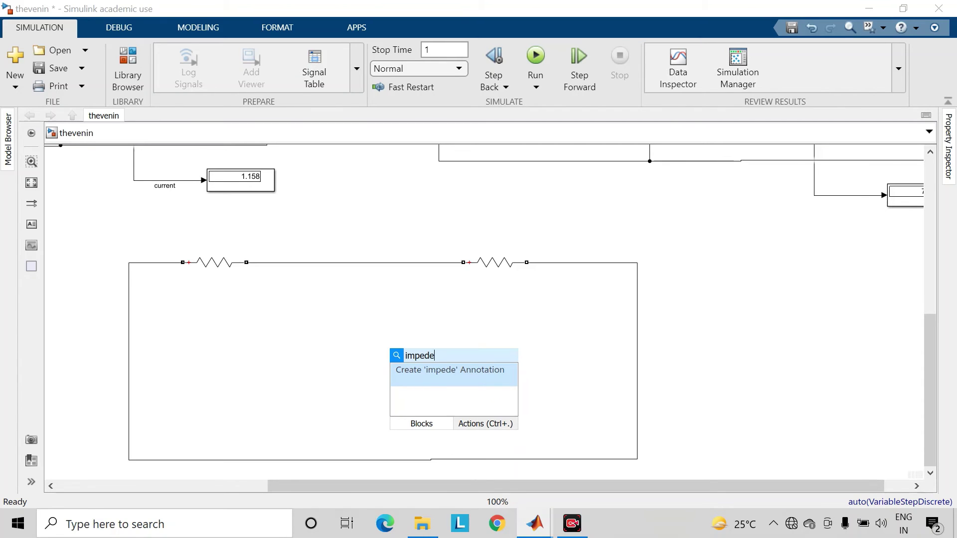
pyautogui.press('BackSpace')
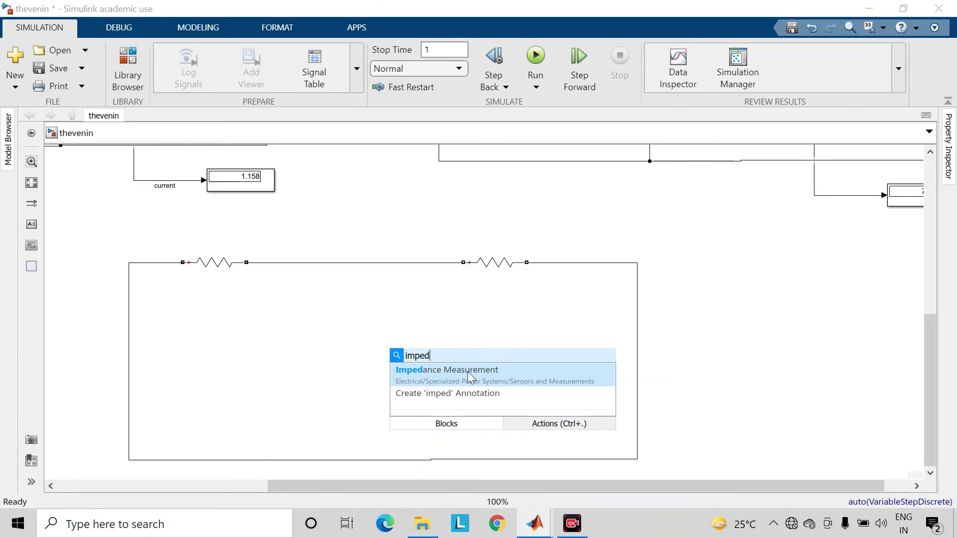
pyautogui.press('Return')
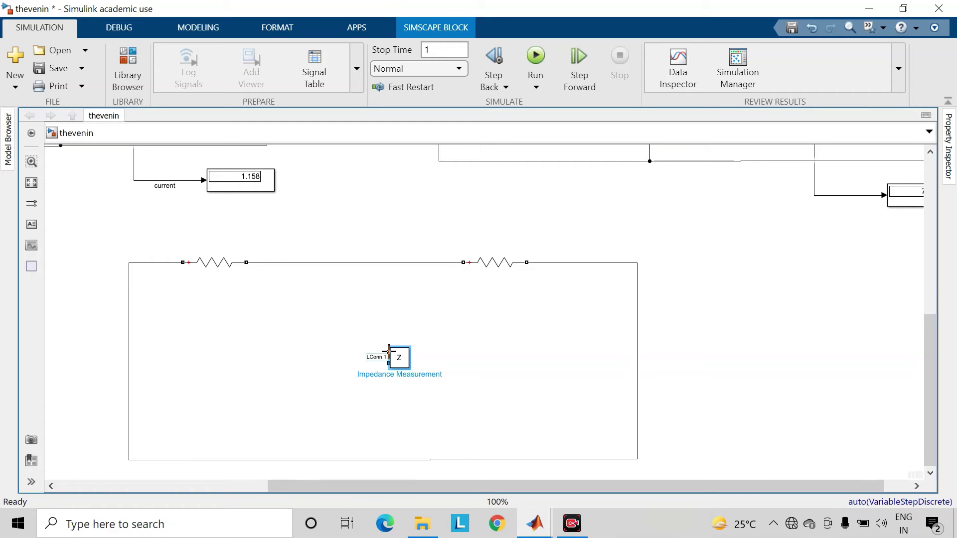
pyautogui.moveTo(389, 352); pyautogui.dragTo(366, 262)
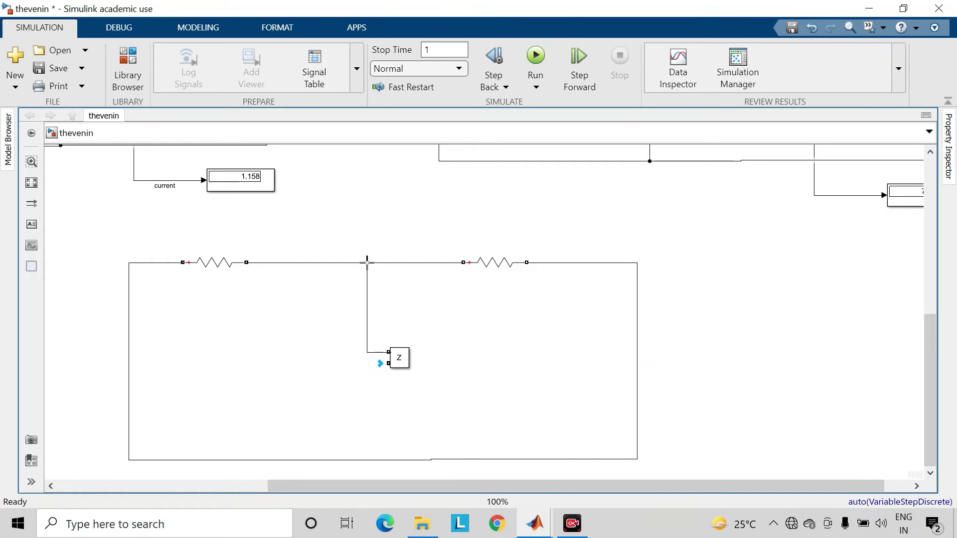
pyautogui.moveTo(393, 367)
pyautogui.mouseDown()
pyautogui.moveTo(354, 438)
pyautogui.moveTo(355, 458)
pyautogui.mouseUp()
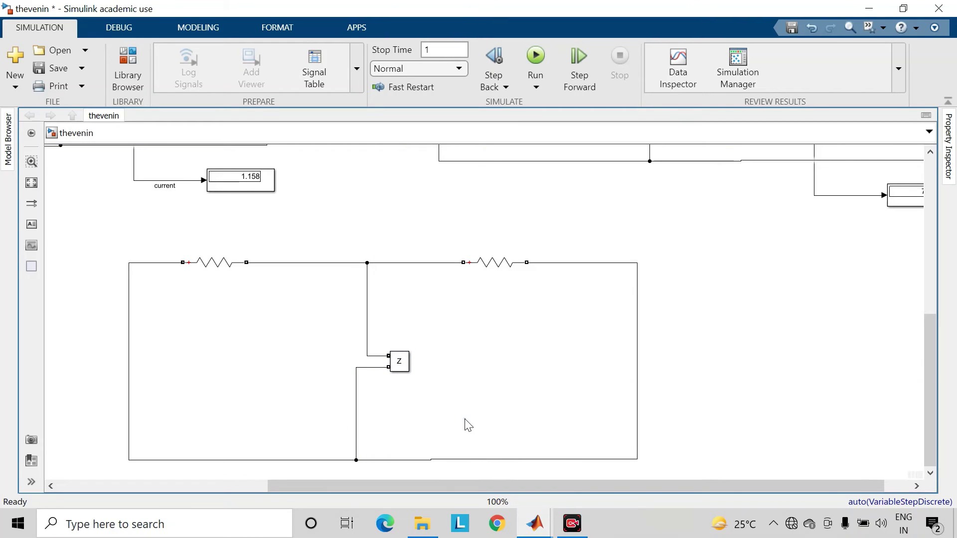
pyautogui.doubleClick(400, 366)
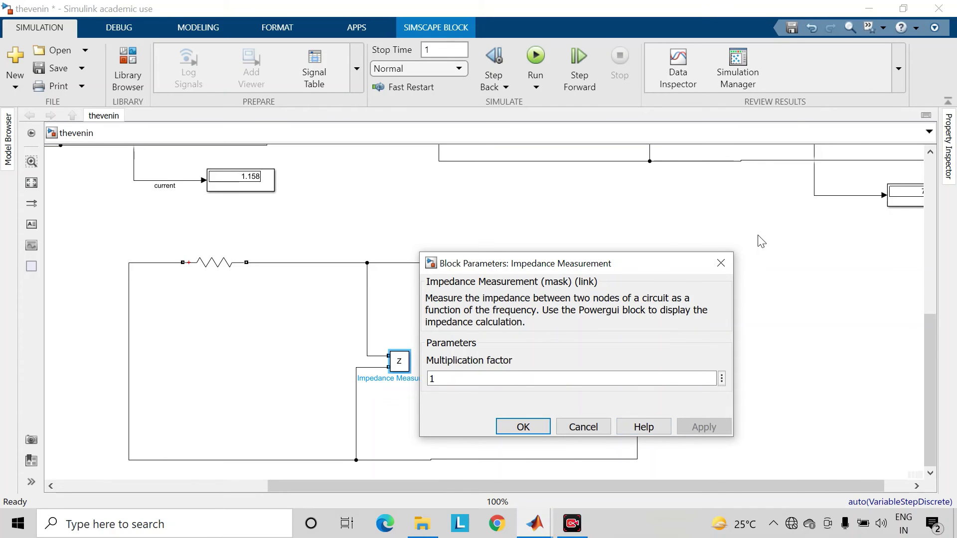
pyautogui.click(720, 263)
pyautogui.click(500, 367)
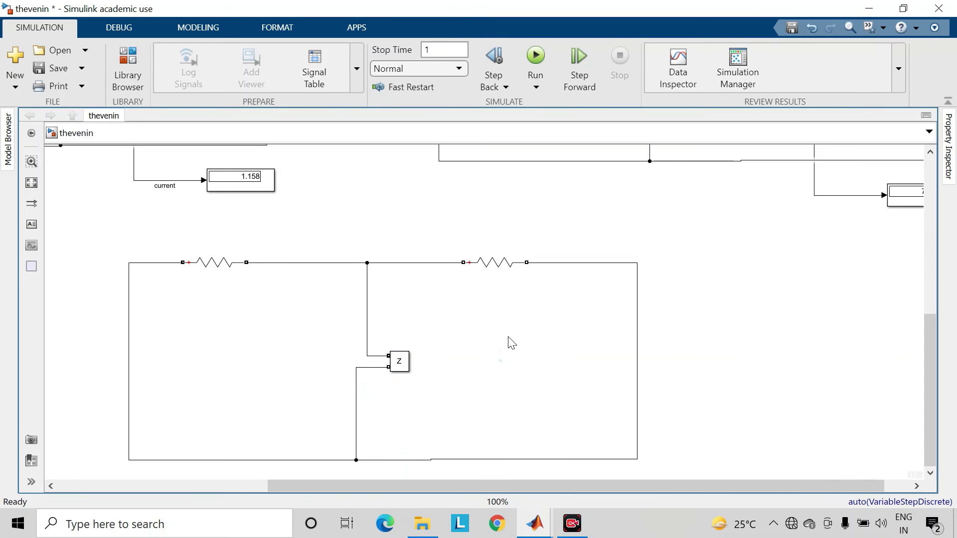
pyautogui.scroll(-2, 511, 343)
pyautogui.moveTo(925, 329); pyautogui.dragTo(924, 158)
pyautogui.scroll(-2, 503, 187)
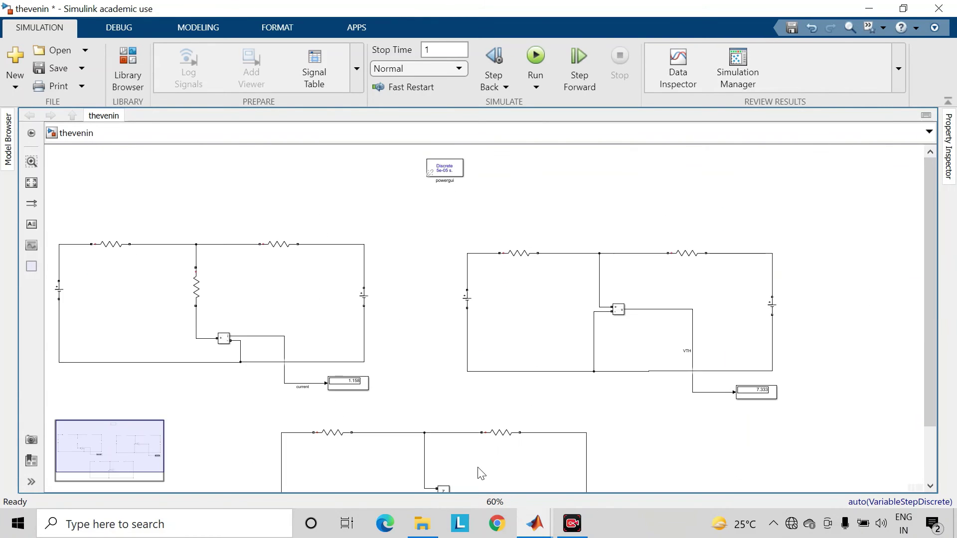
# Step: Save the thevenin model and run the simulation
pyautogui.click(452, 173)
pyautogui.click(423, 191)
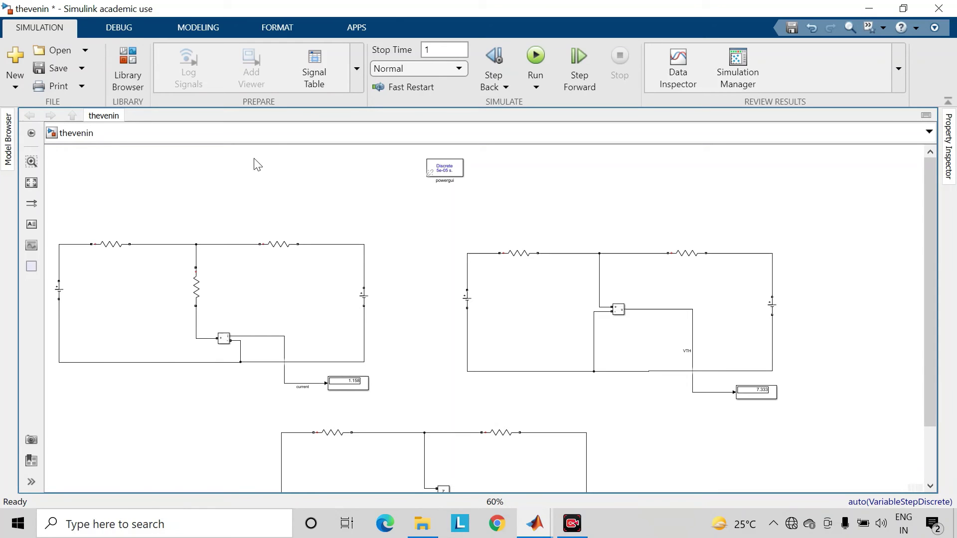
pyautogui.click(59, 67)
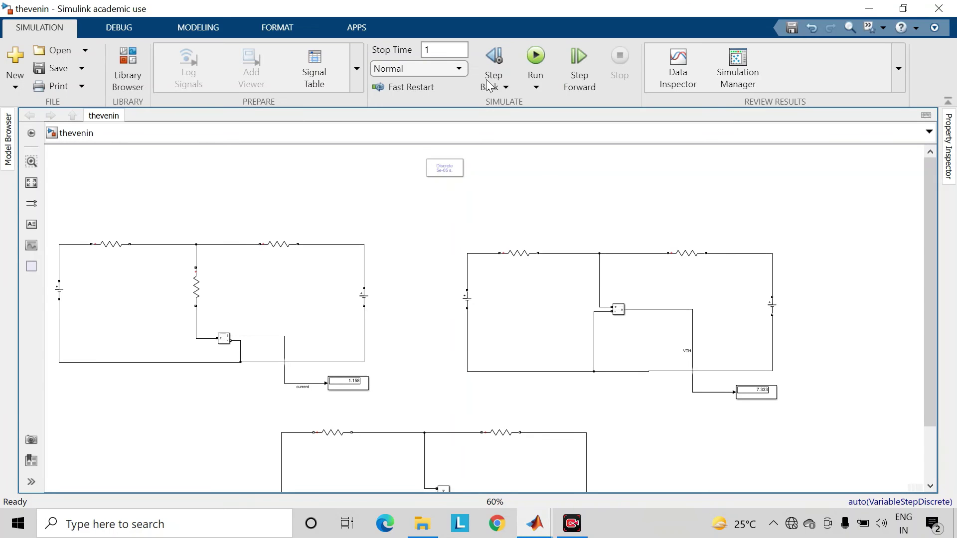
pyautogui.click(535, 55)
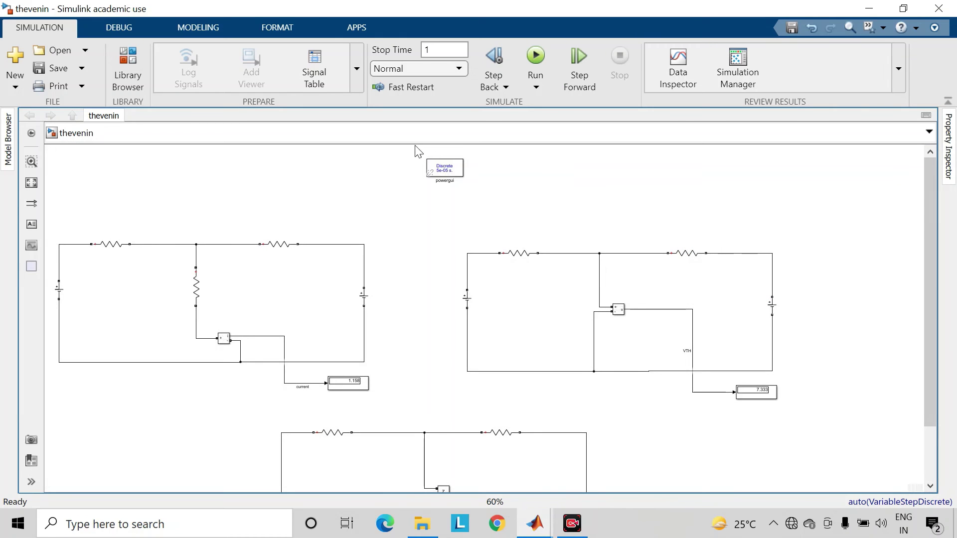
# Step: Launch the Impedance Measurement tool from the powergui block's Tools tab
pyautogui.click(450, 173)
pyautogui.scroll(4, 450, 173)
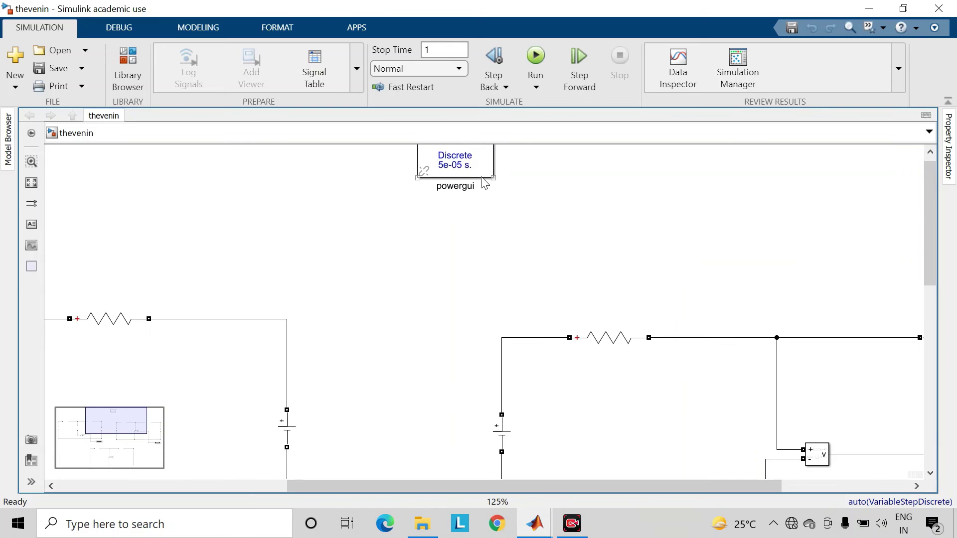
pyautogui.click(477, 168)
pyautogui.doubleClick(477, 168)
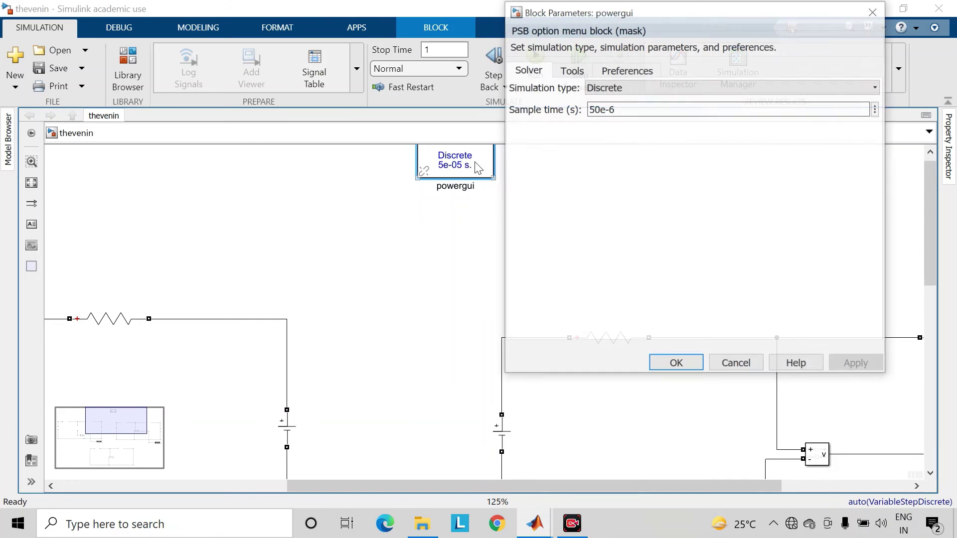
pyautogui.click(572, 71)
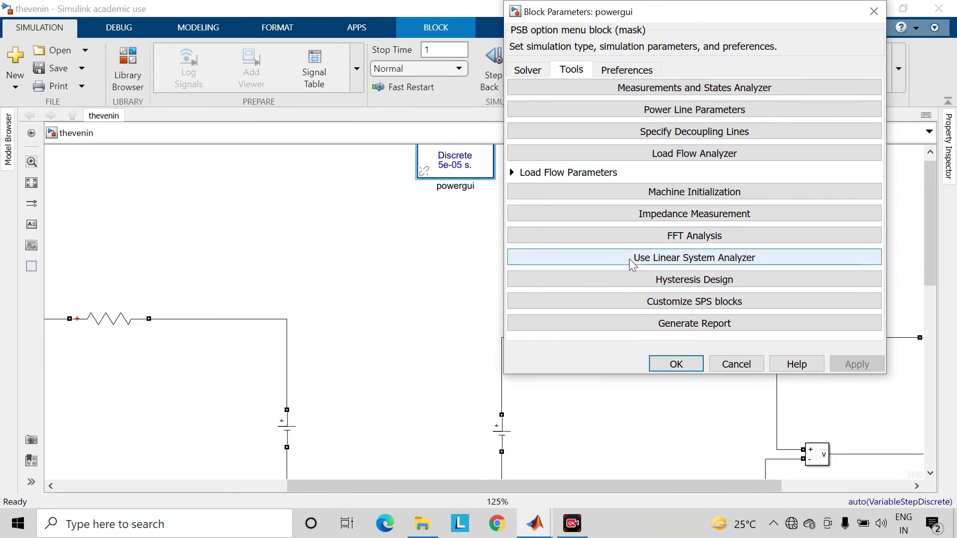
pyautogui.click(646, 216)
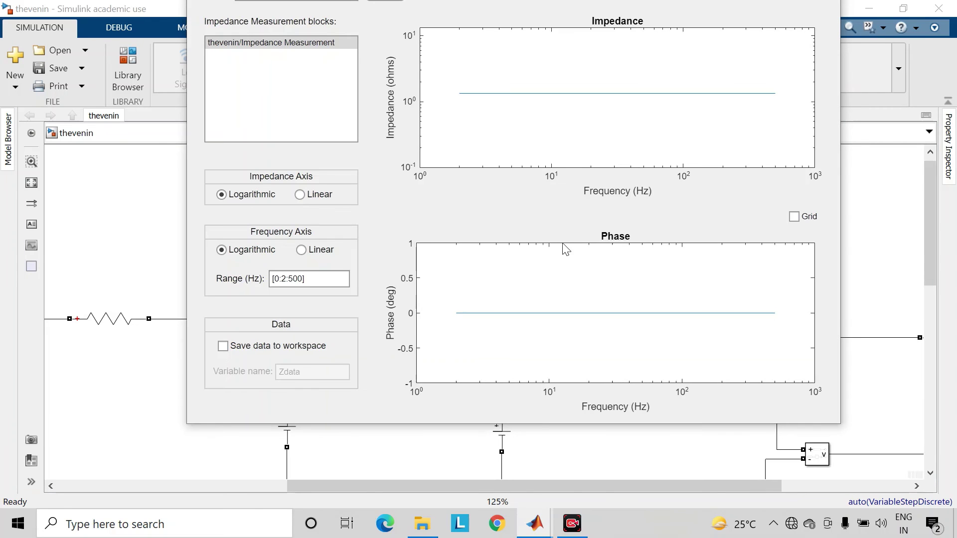
# Step: Turn on grid lines and zoom the impedance plot into the 2–2.4 Hz range
pyautogui.click(793, 217)
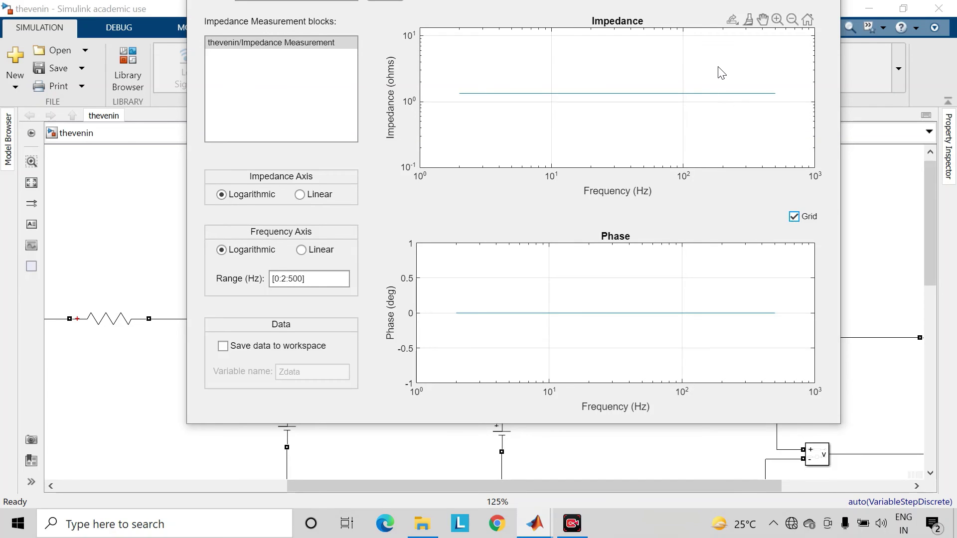
pyautogui.click(777, 20)
pyautogui.click(458, 100)
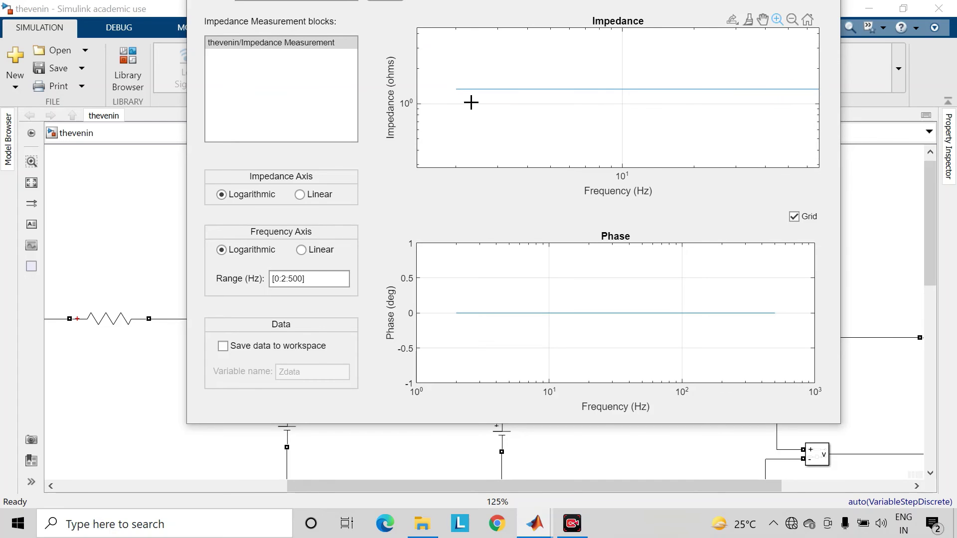
pyautogui.click(466, 102)
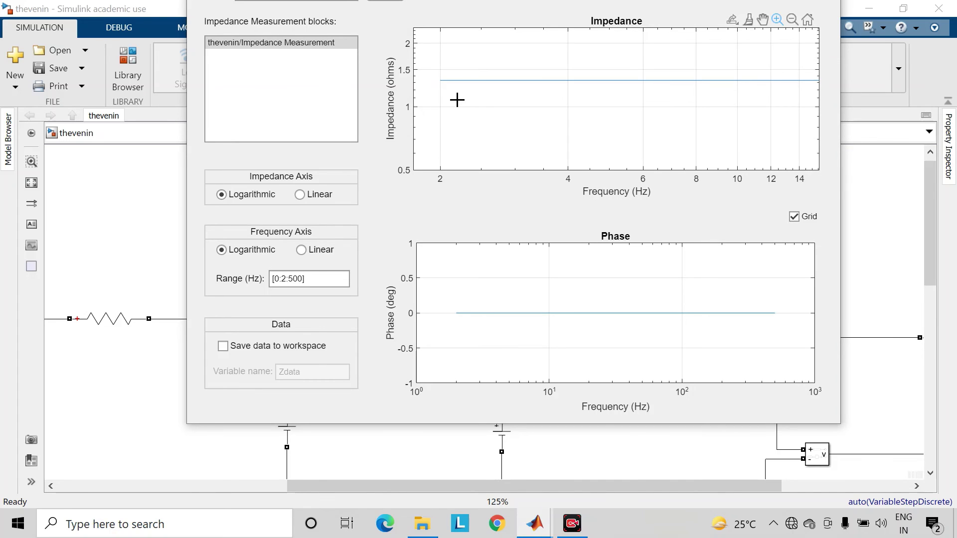
pyautogui.click(433, 78)
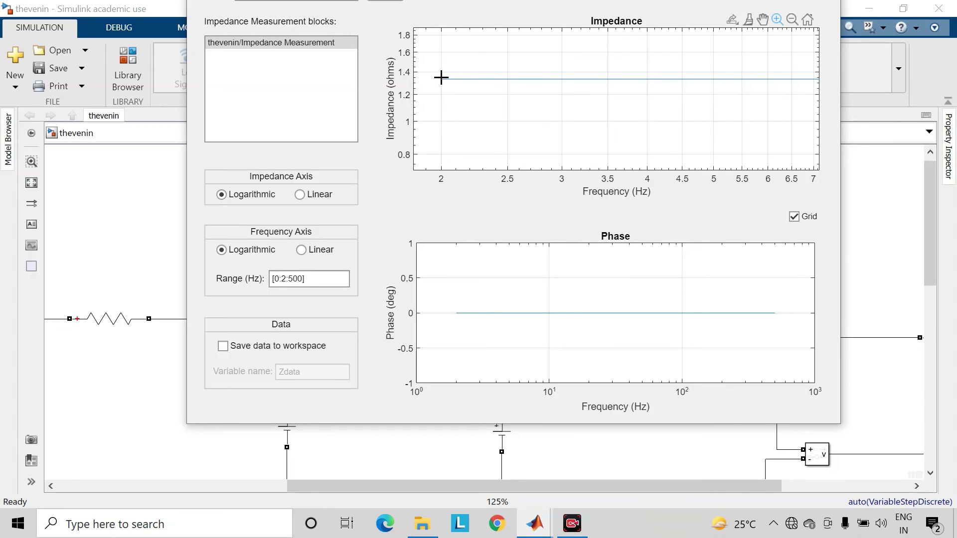
pyautogui.click(441, 78)
pyautogui.click(440, 80)
pyautogui.click(443, 79)
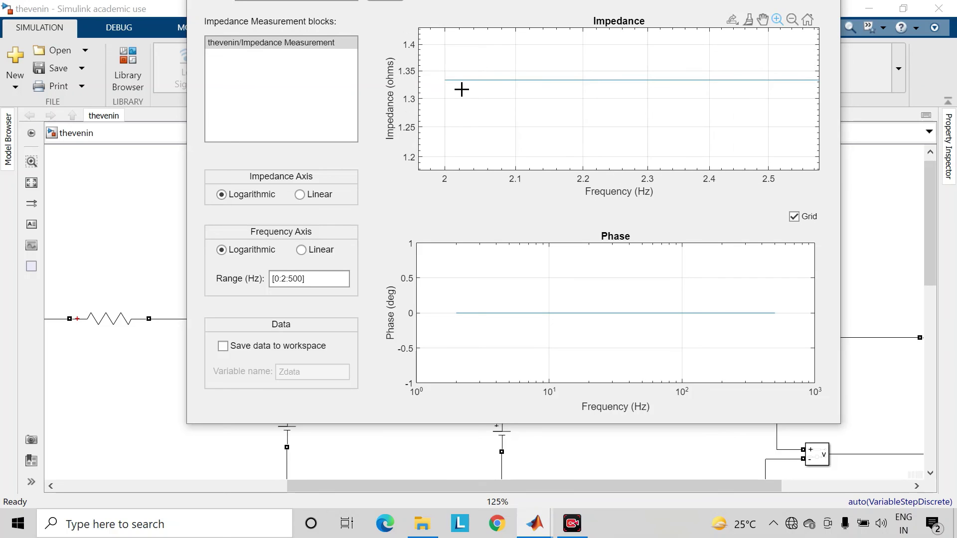
pyautogui.click(550, 91)
# Step: Read the impedance of about 1.333 ohms, then return to the full thevenin diagram
pyautogui.click(780, 19)
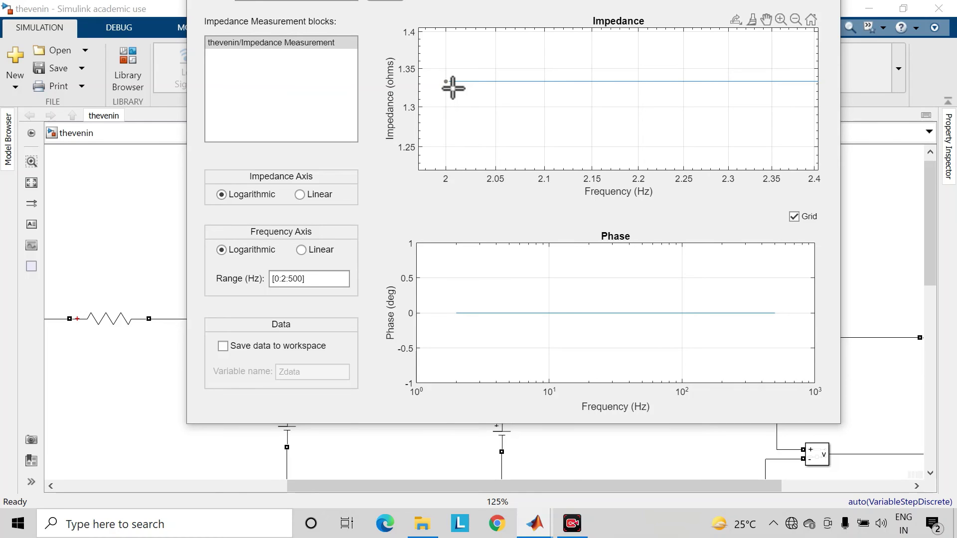
pyautogui.moveTo(452, 89)
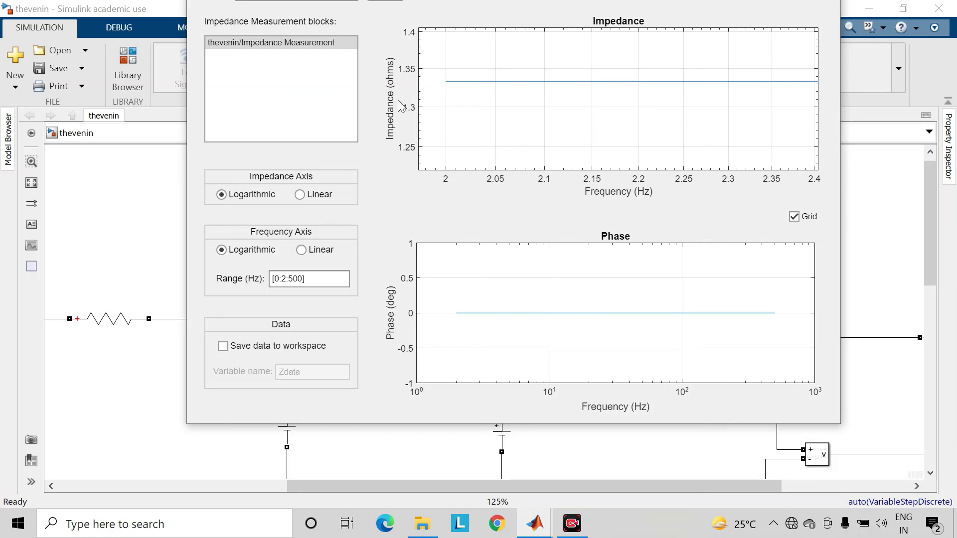
pyautogui.click(405, 480)
pyautogui.press('space')
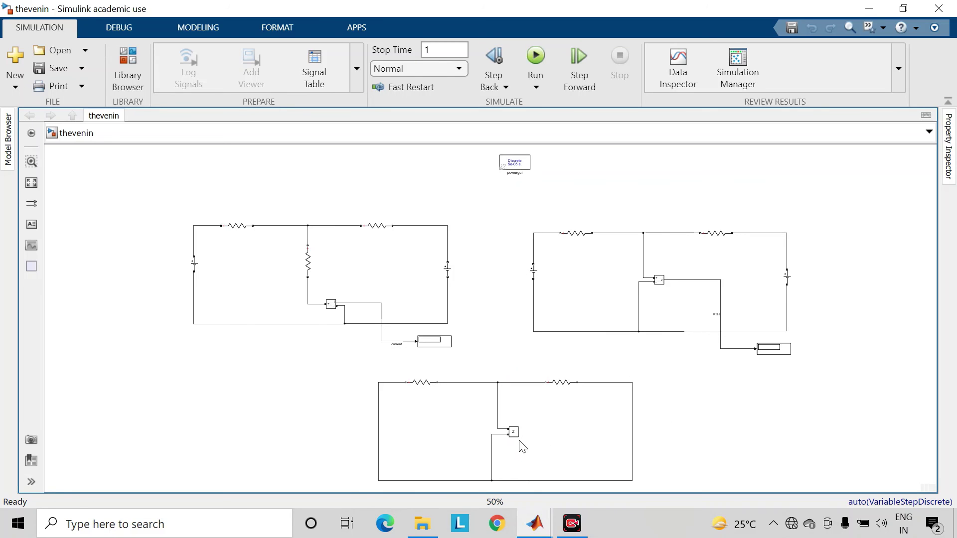
# Step: Verify the load resistor Series RLC Branch2 has a 5 ohm resistance
pyautogui.scroll(5, 302, 271)
pyautogui.click(327, 248)
pyautogui.doubleClick(331, 254)
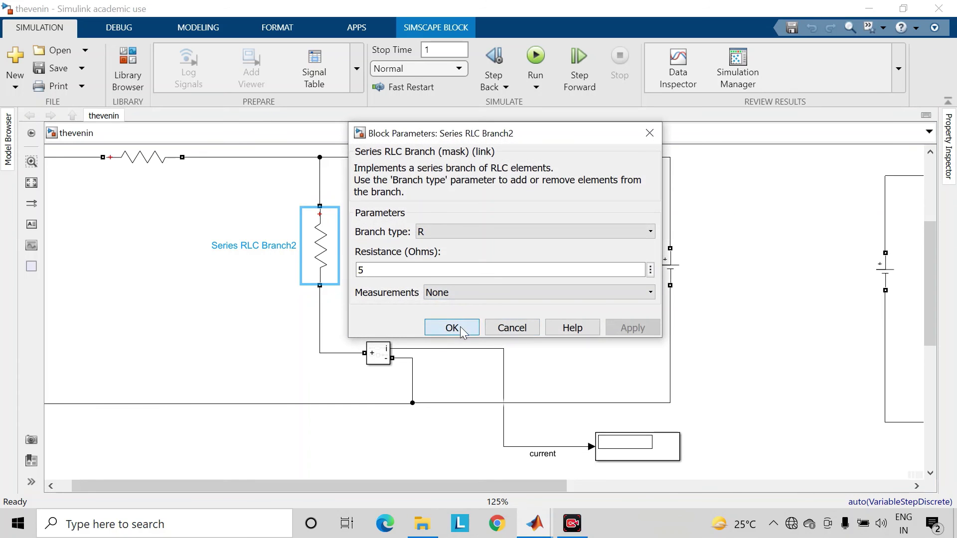
pyautogui.click(458, 327)
# Step: Close the untitled model and bring the MATLAB Command Window forward
pyautogui.click(557, 361)
pyautogui.moveTo(535, 523)
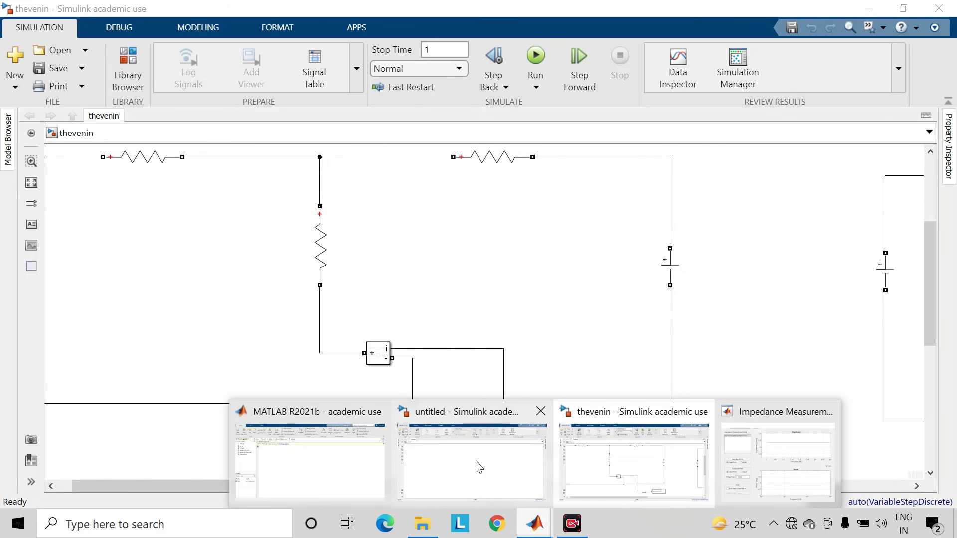
pyautogui.moveTo(499, 461)
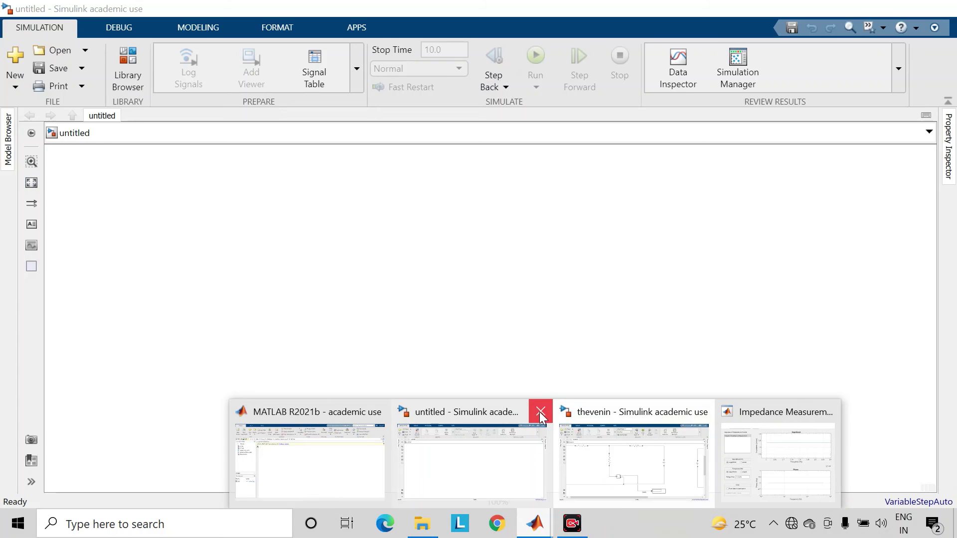
pyautogui.click(540, 411)
pyautogui.click(357, 449)
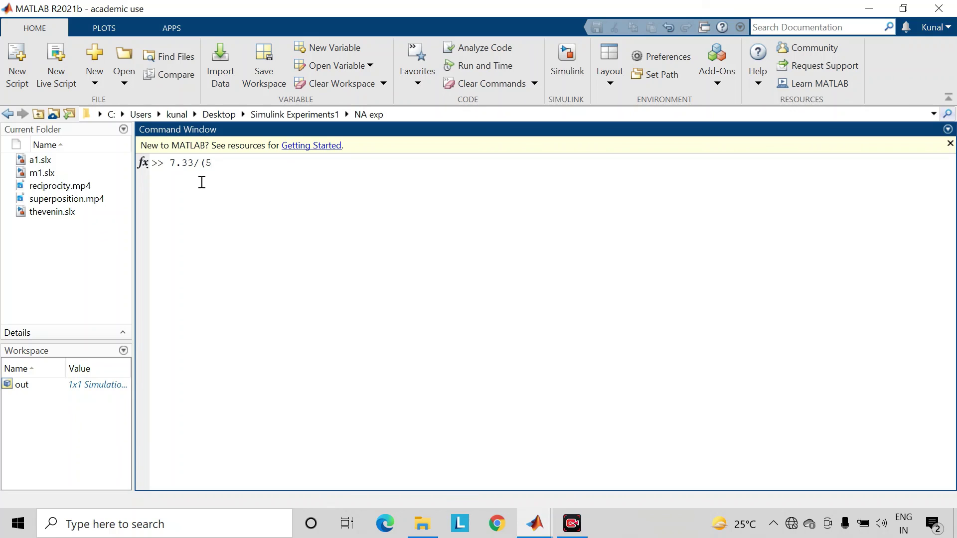
# Step: Evaluate 7.33/(5+1.33) in the Command Window, giving 1.1580
pyautogui.write('.33')
pyautogui.press('Return')
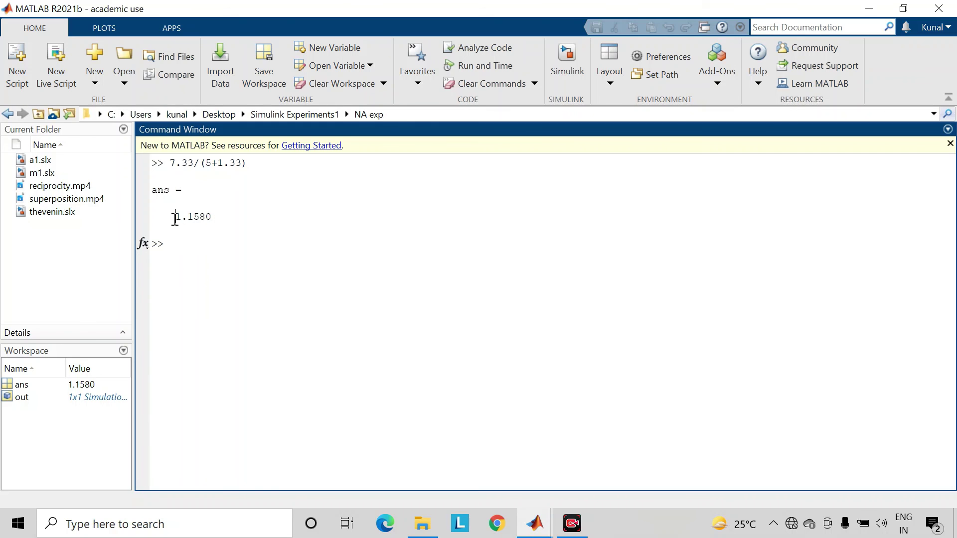
pyautogui.moveTo(177, 218); pyautogui.dragTo(227, 222)
pyautogui.click(363, 242)
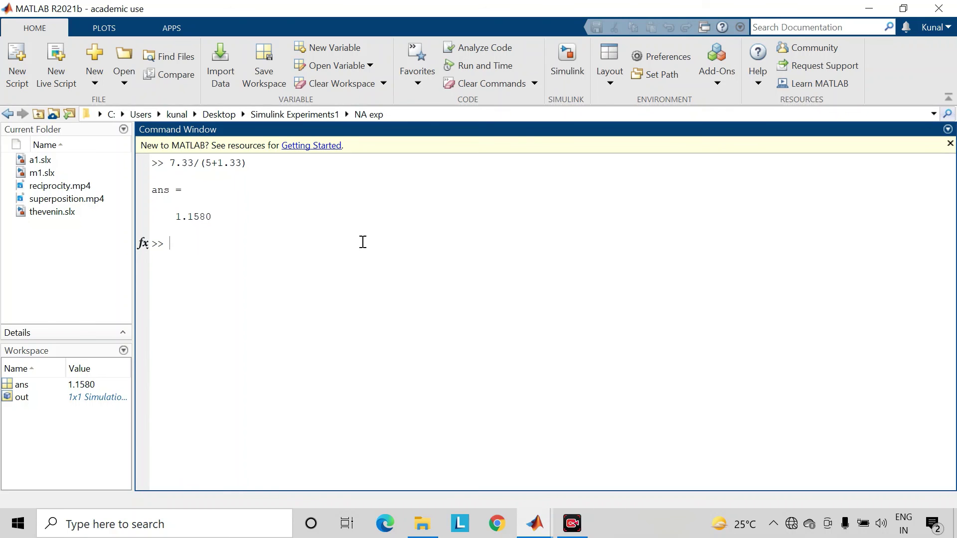
# Step: Bring the thevenin model forward, rerun it, and check the current Display shows 1.158
pyautogui.click(540, 523)
pyautogui.click(571, 462)
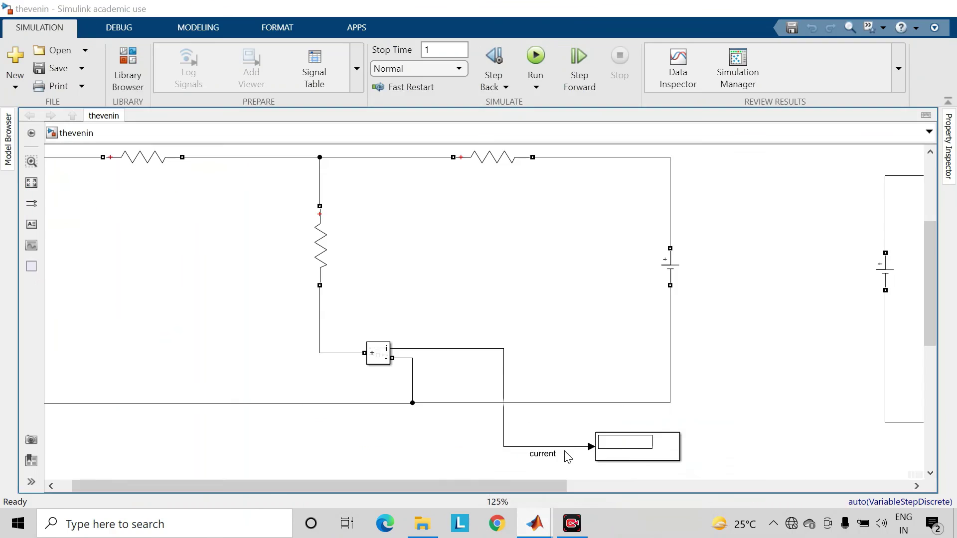
pyautogui.scroll(-5, 281, 303)
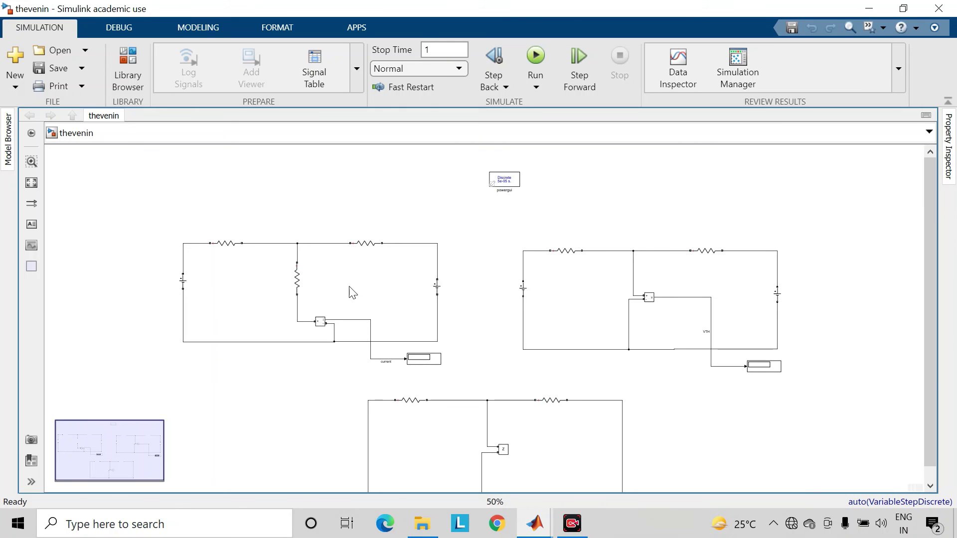
pyautogui.click(528, 55)
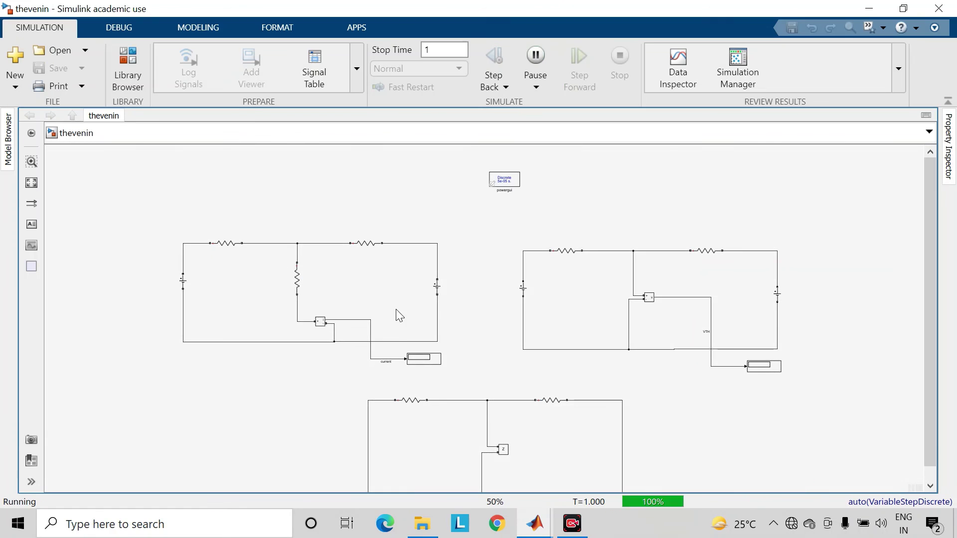
pyautogui.scroll(5, 448, 369)
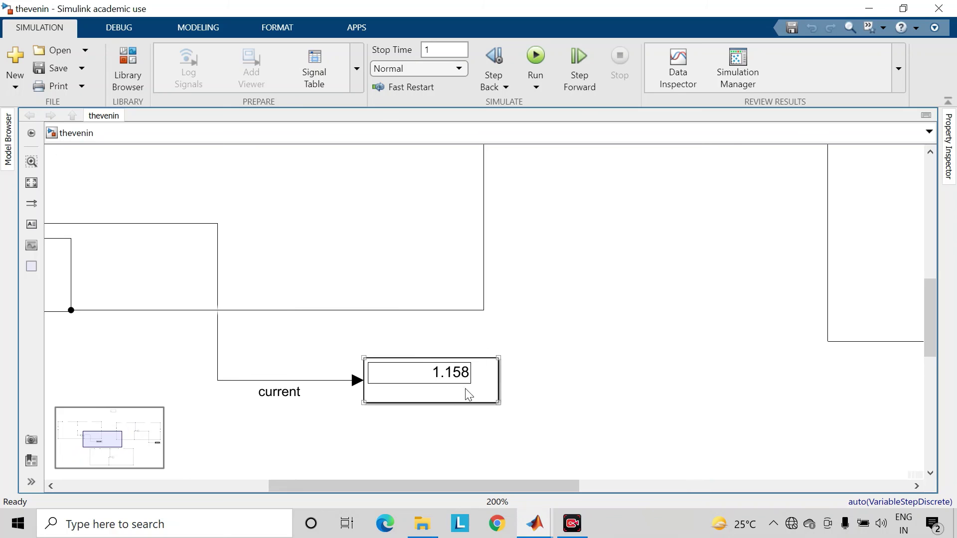
pyautogui.scroll(-2, 451, 385)
pyautogui.scroll(-3, 294, 418)
pyautogui.press('space')
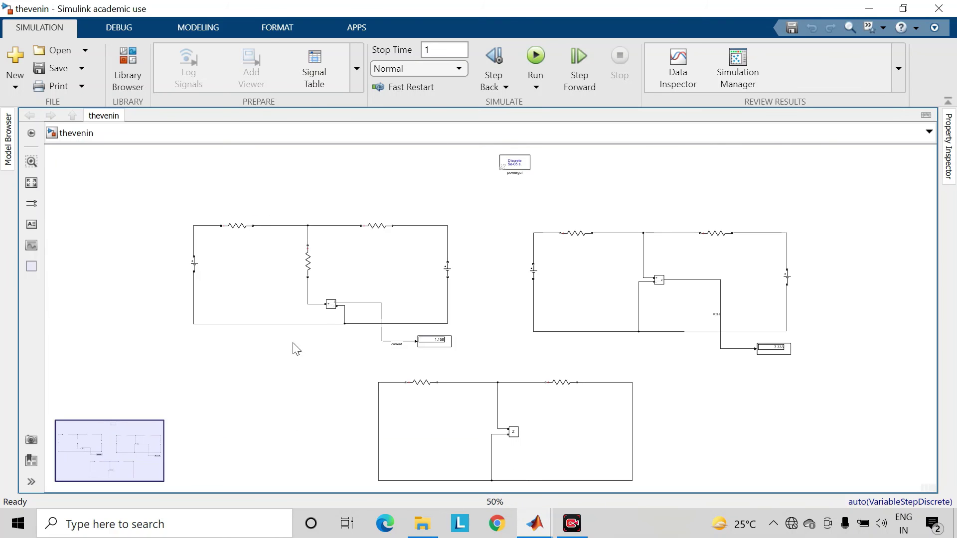